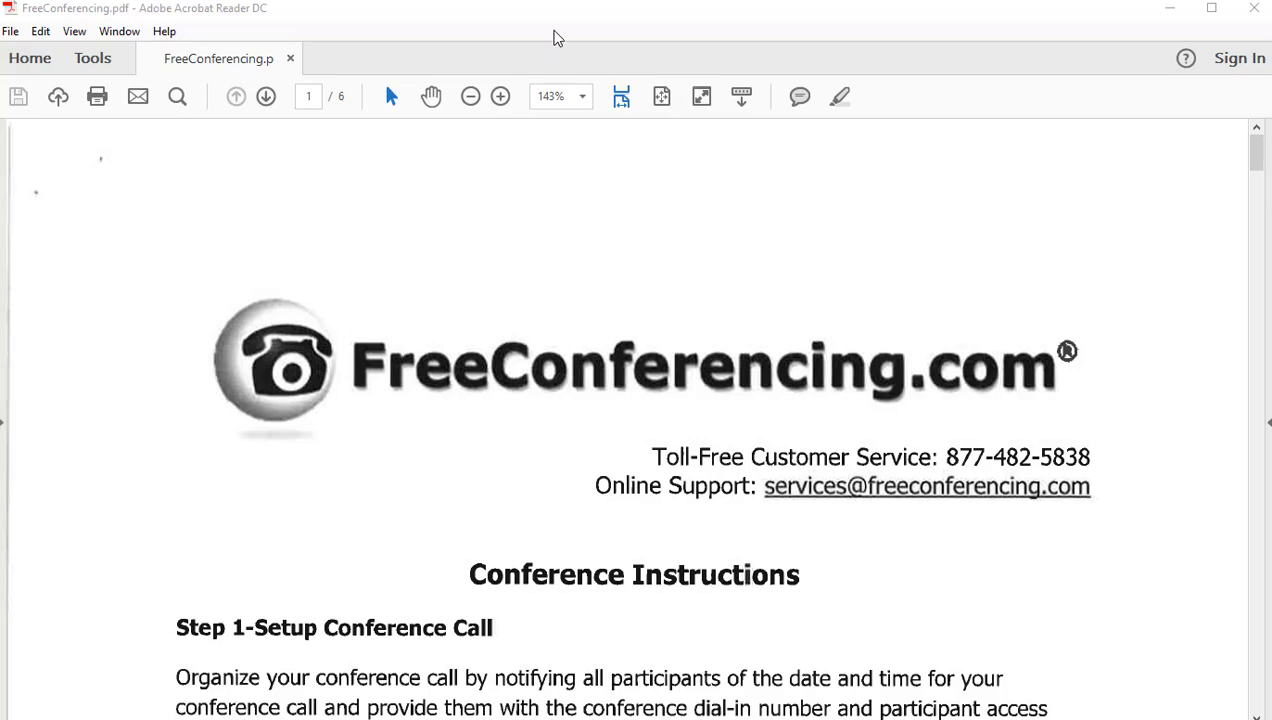
Snapshot the Step 1 paragraph in Acrobat Reader and bring up its Copy Image option.
{"action": "left_click", "coordinate": [555, 37]}
{"action": "scroll", "coordinate": [556, 417], "scroll_direction": "down", "scroll_amount": 2}
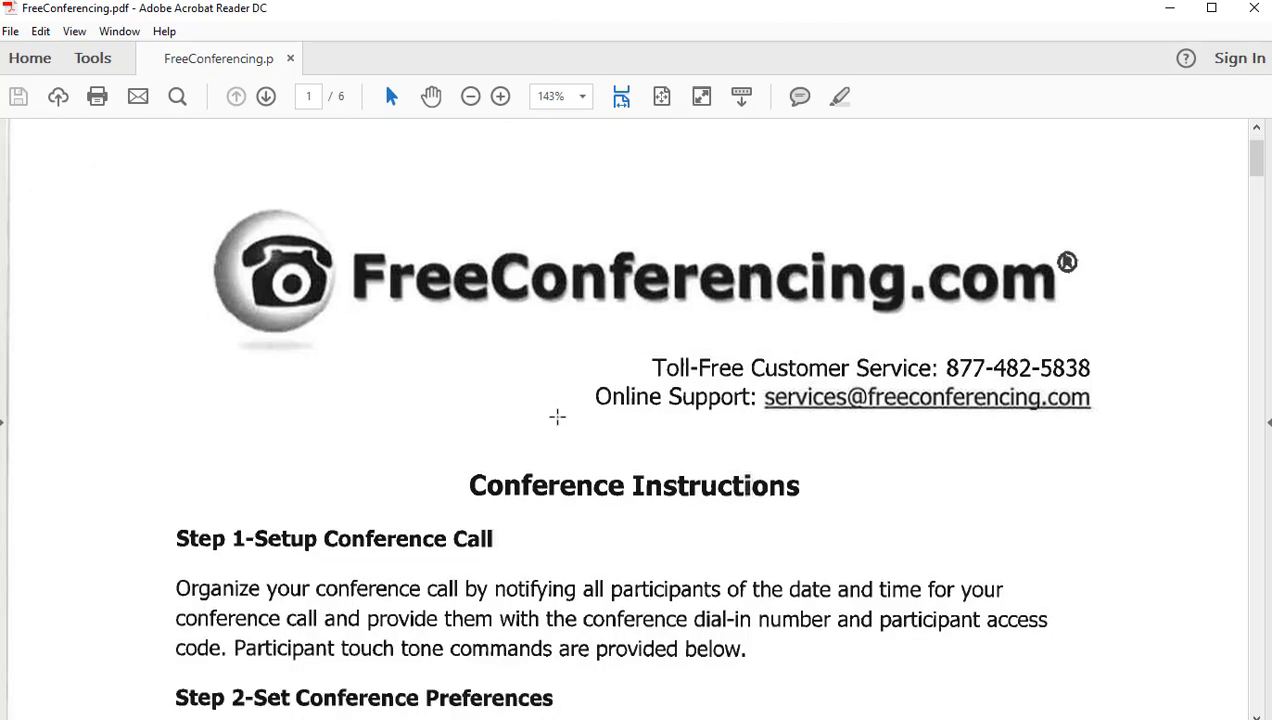
{"action": "scroll", "coordinate": [556, 417], "scroll_direction": "up", "scroll_amount": 1}
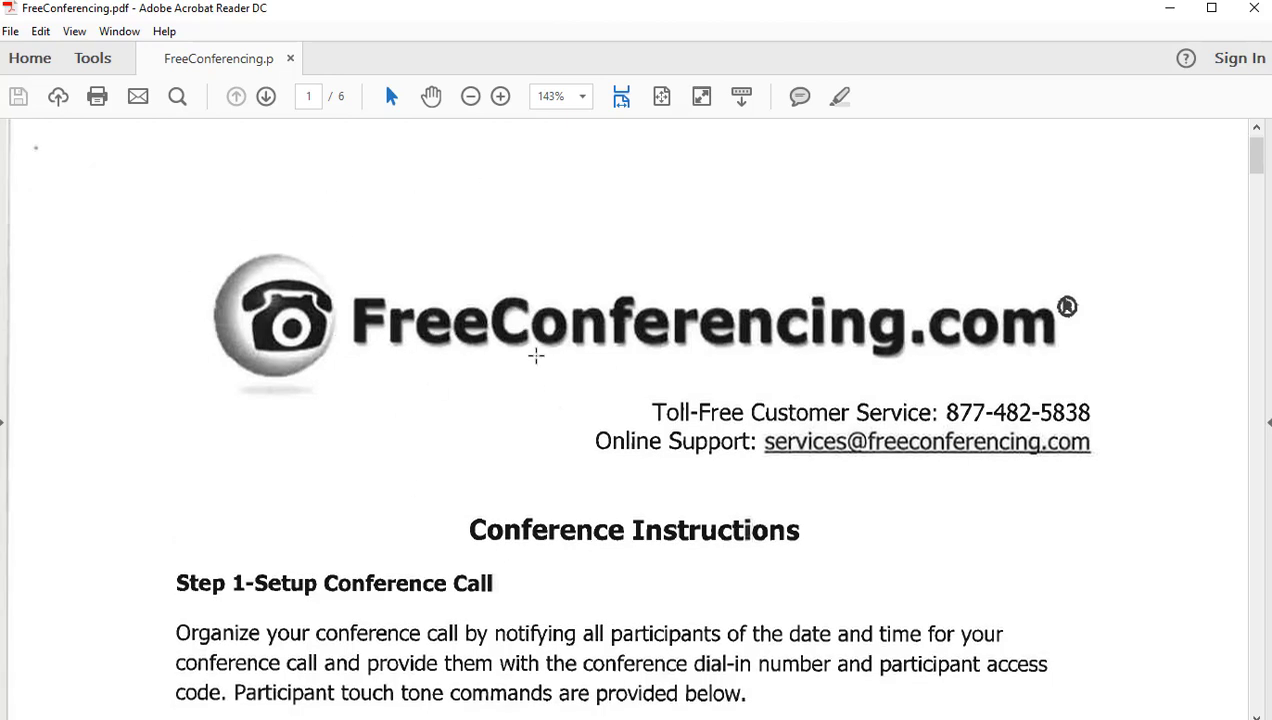
{"action": "scroll", "coordinate": [580, 425], "scroll_direction": "down", "scroll_amount": 2}
{"action": "scroll", "coordinate": [578, 441], "scroll_direction": "down", "scroll_amount": 5}
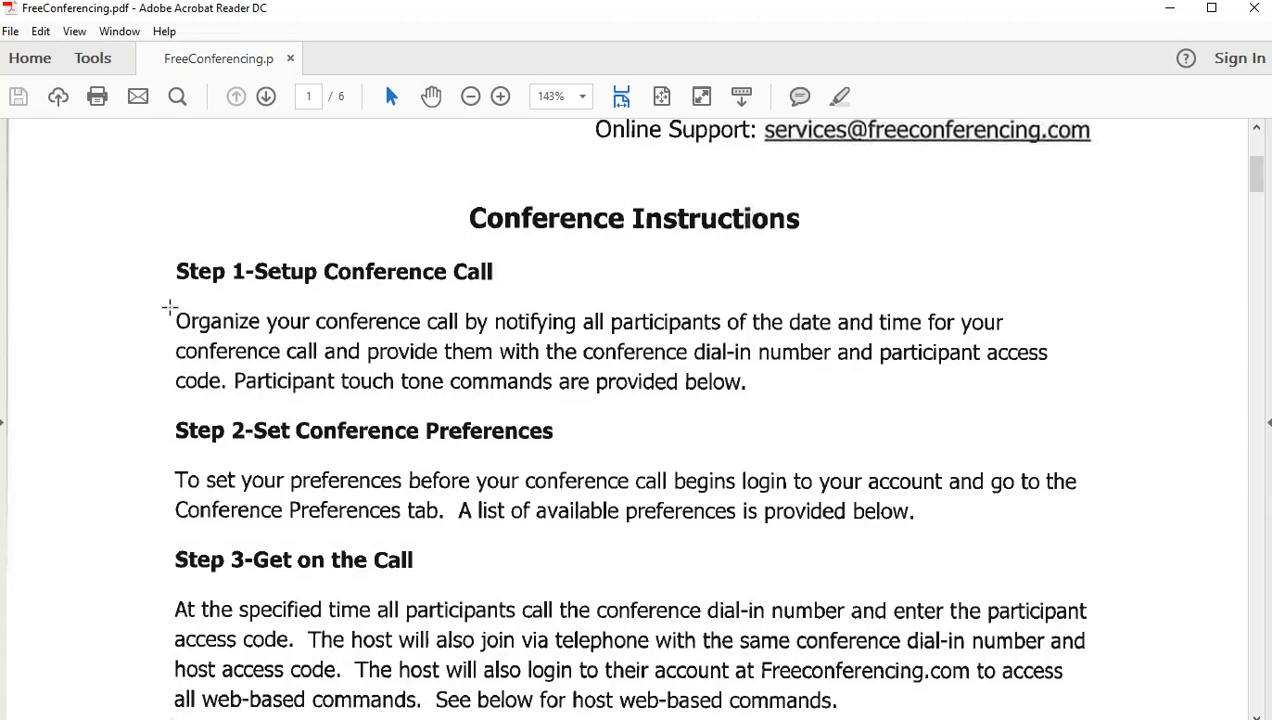
{"action": "left_click_drag", "start_coordinate": [170, 308], "coordinate": [1060, 399]}
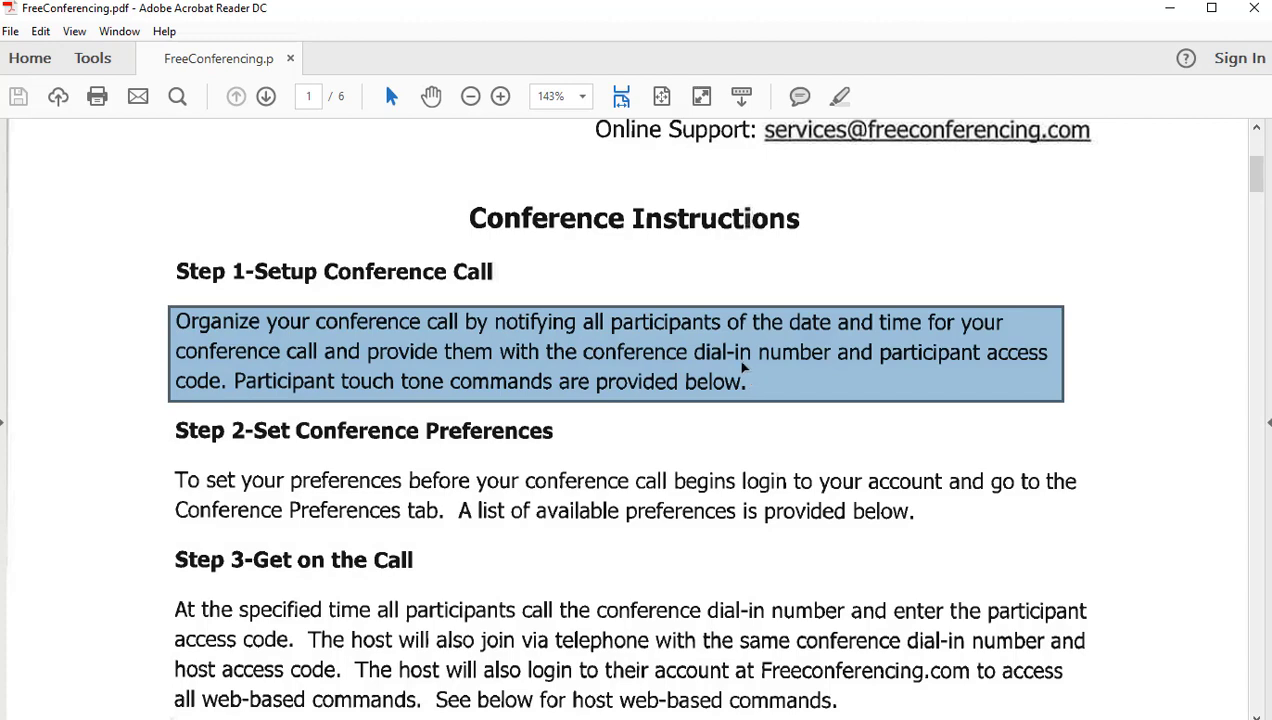
{"action": "right_click", "coordinate": [769, 387]}
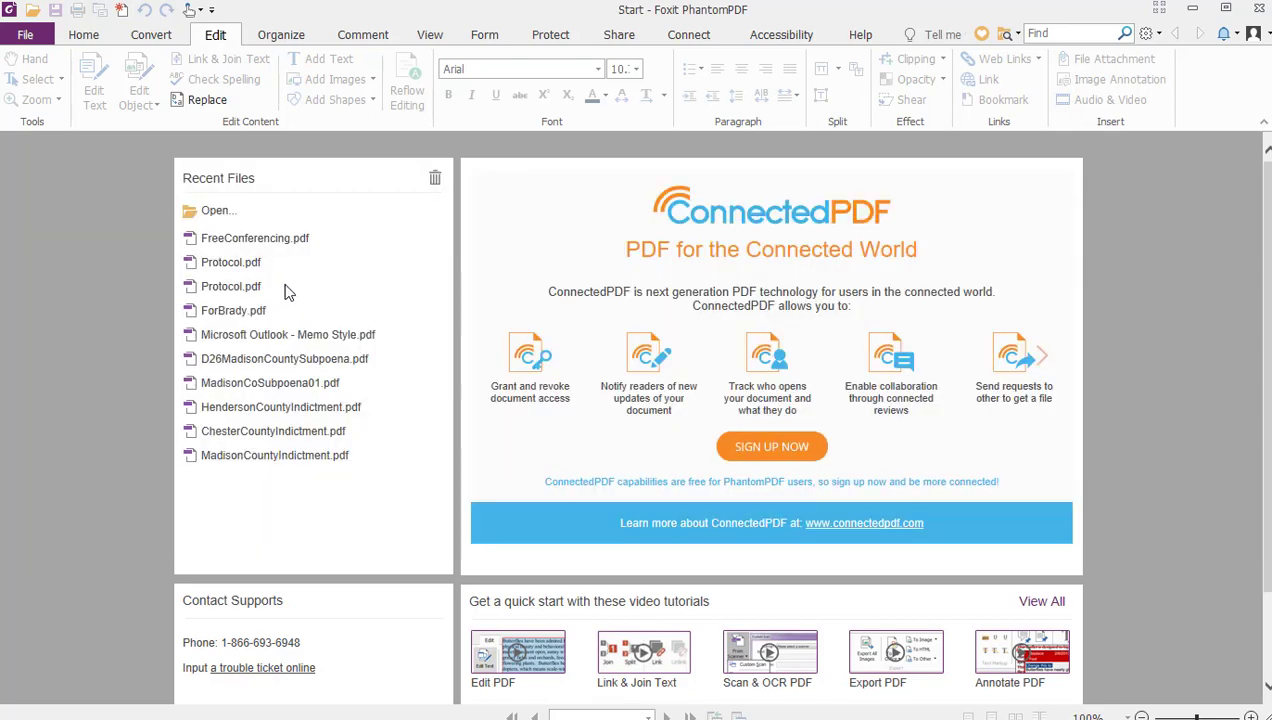
Open FreeConferencing.pdf from Desktop > Scans and scroll through its pages.
{"action": "key", "text": "ctrl+o"}
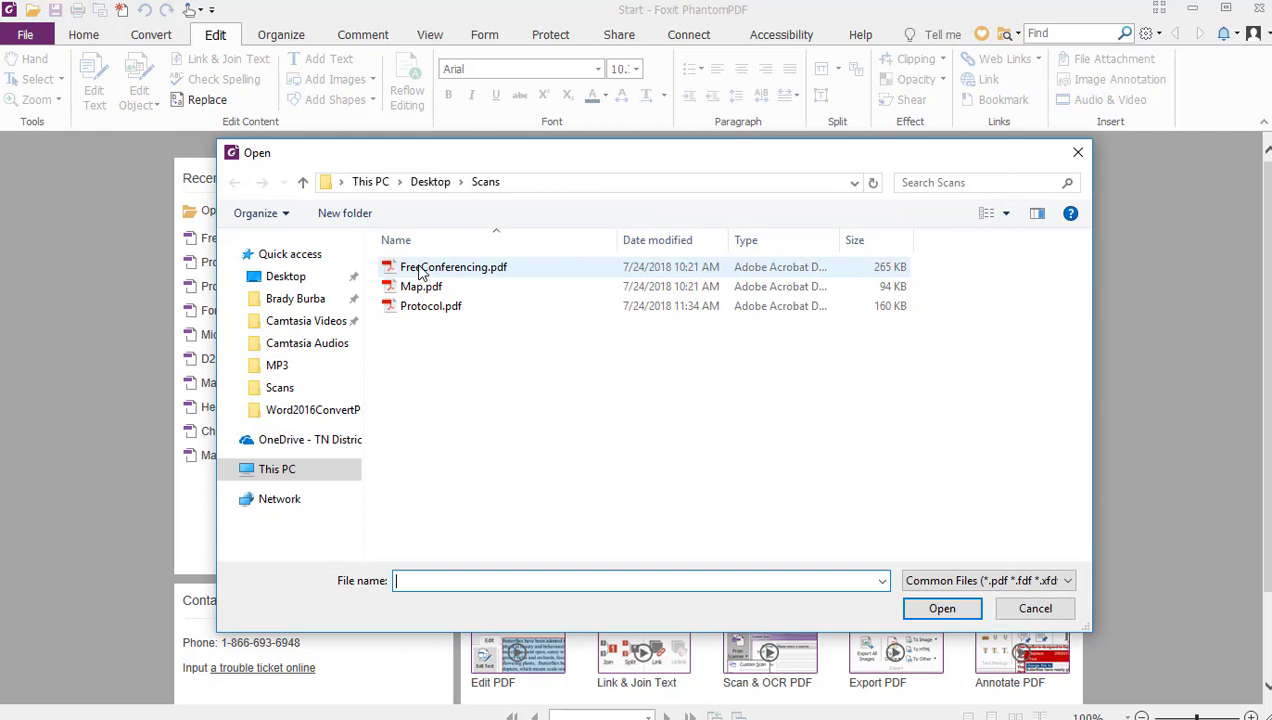
{"action": "double_click", "coordinate": [454, 268]}
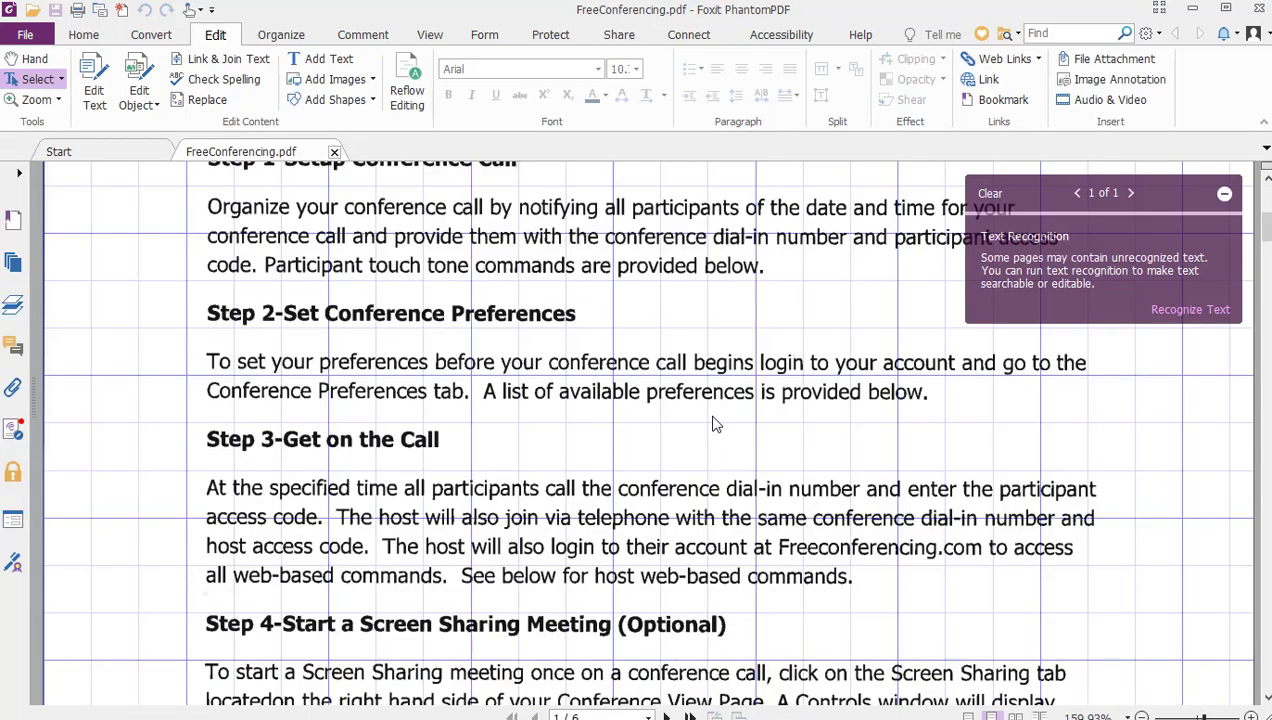
{"action": "scroll", "coordinate": [710, 318], "scroll_direction": "up", "scroll_amount": 5}
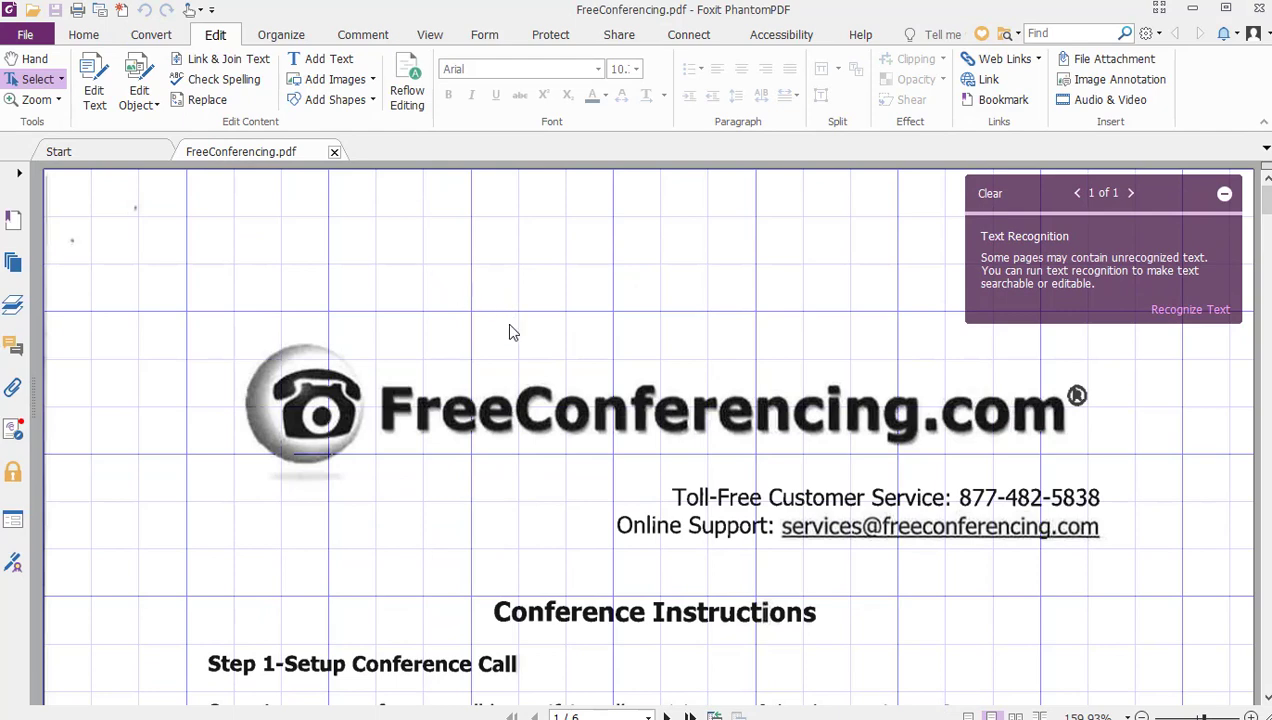
{"action": "scroll", "coordinate": [528, 377], "scroll_direction": "down", "scroll_amount": 1}
{"action": "scroll", "coordinate": [528, 377], "scroll_direction": "down", "scroll_amount": 5}
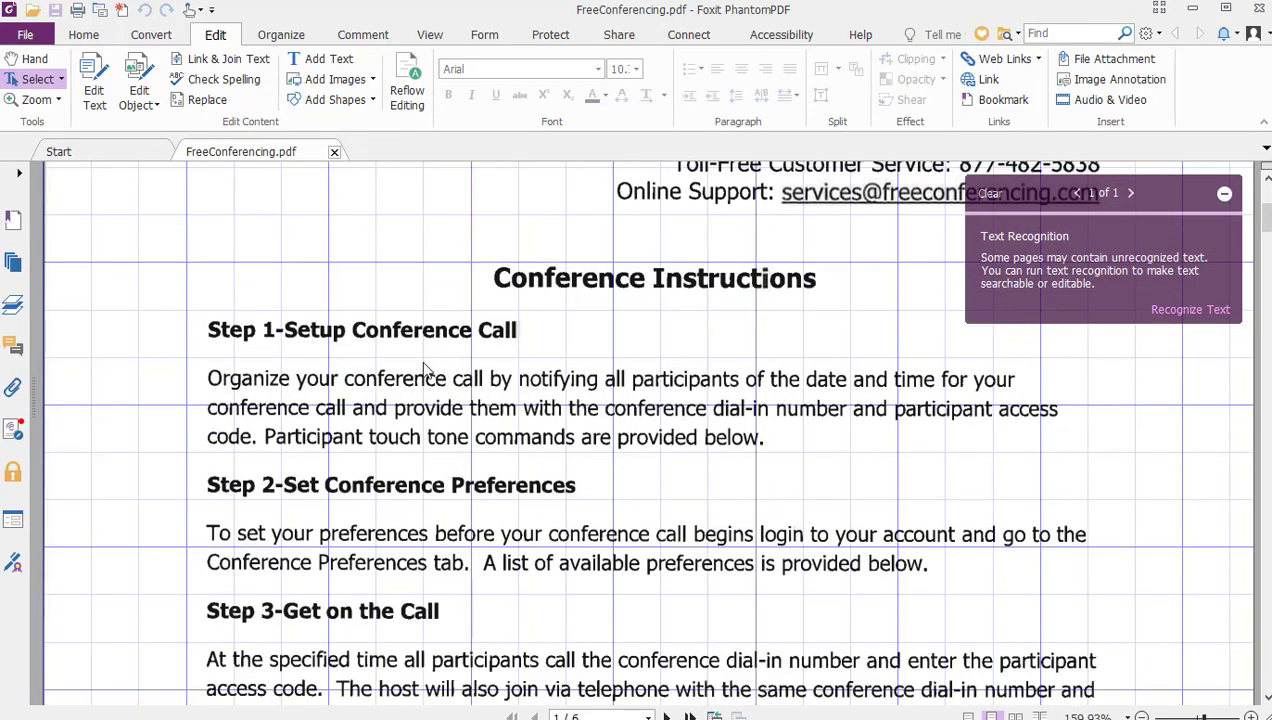
{"action": "scroll", "coordinate": [400, 373], "scroll_direction": "up", "scroll_amount": 1}
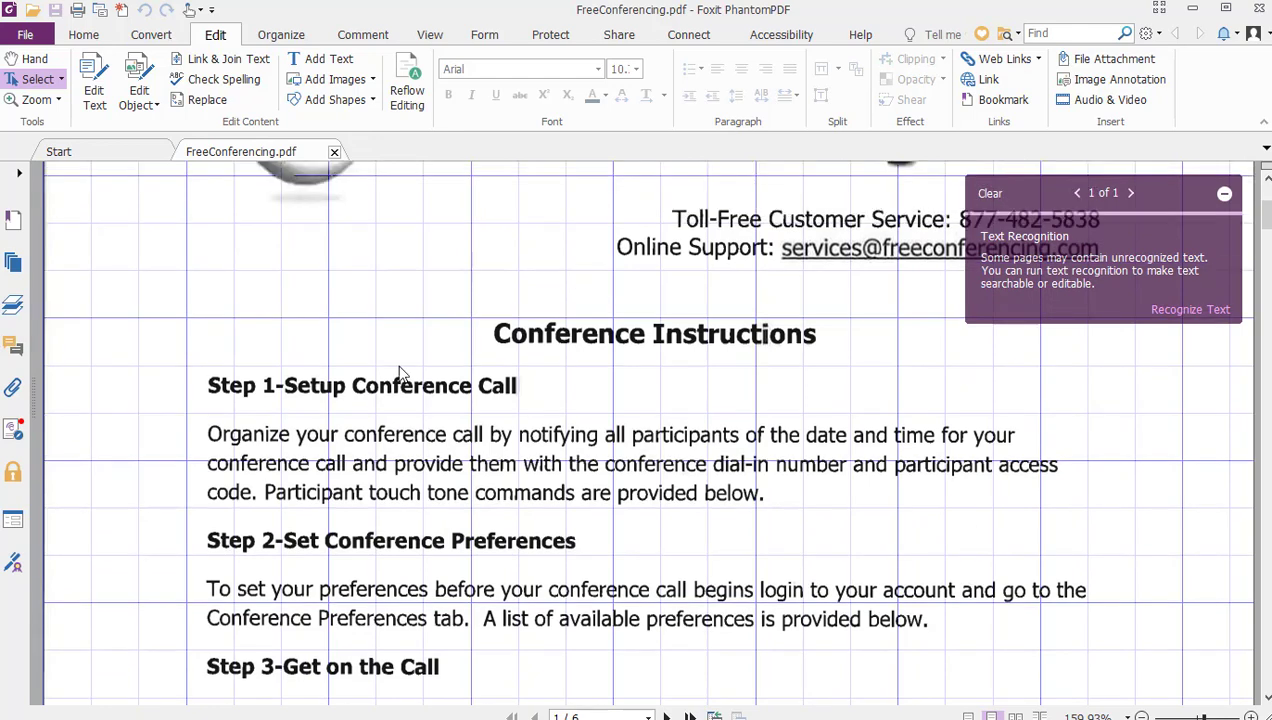
{"action": "scroll", "coordinate": [400, 373], "scroll_direction": "up", "scroll_amount": 5}
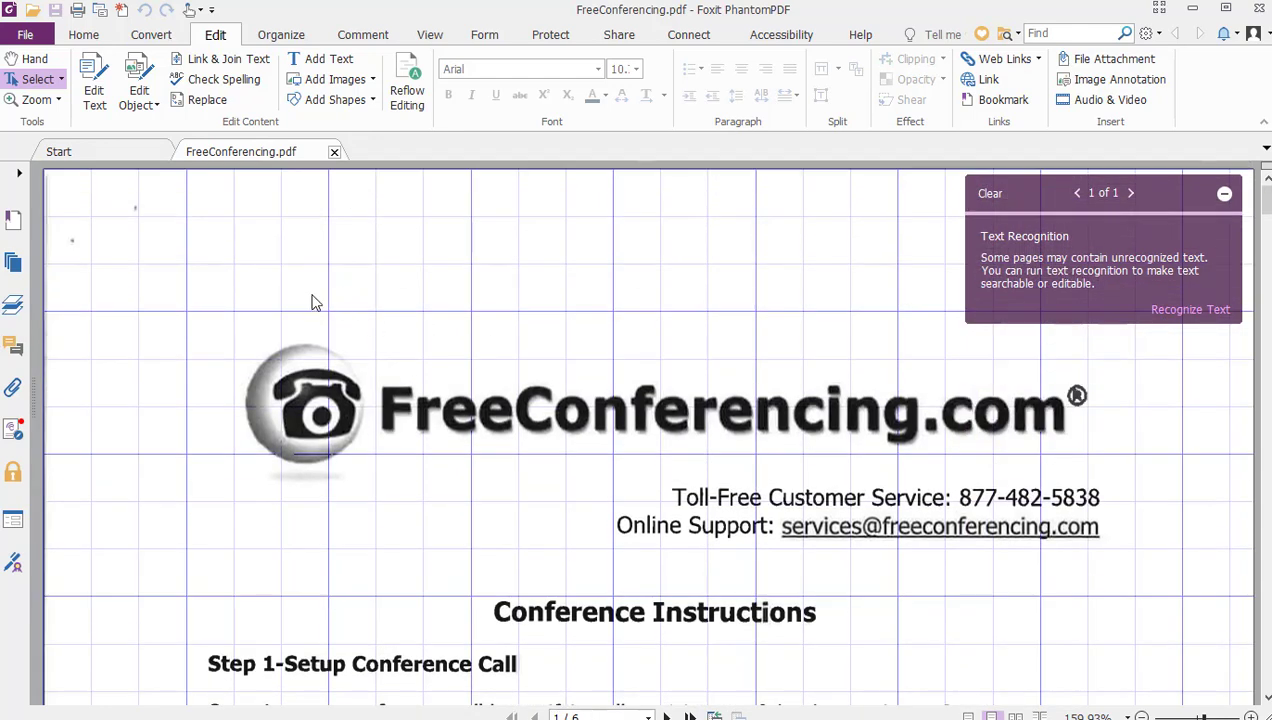
{"action": "left_click", "coordinate": [91, 35]}
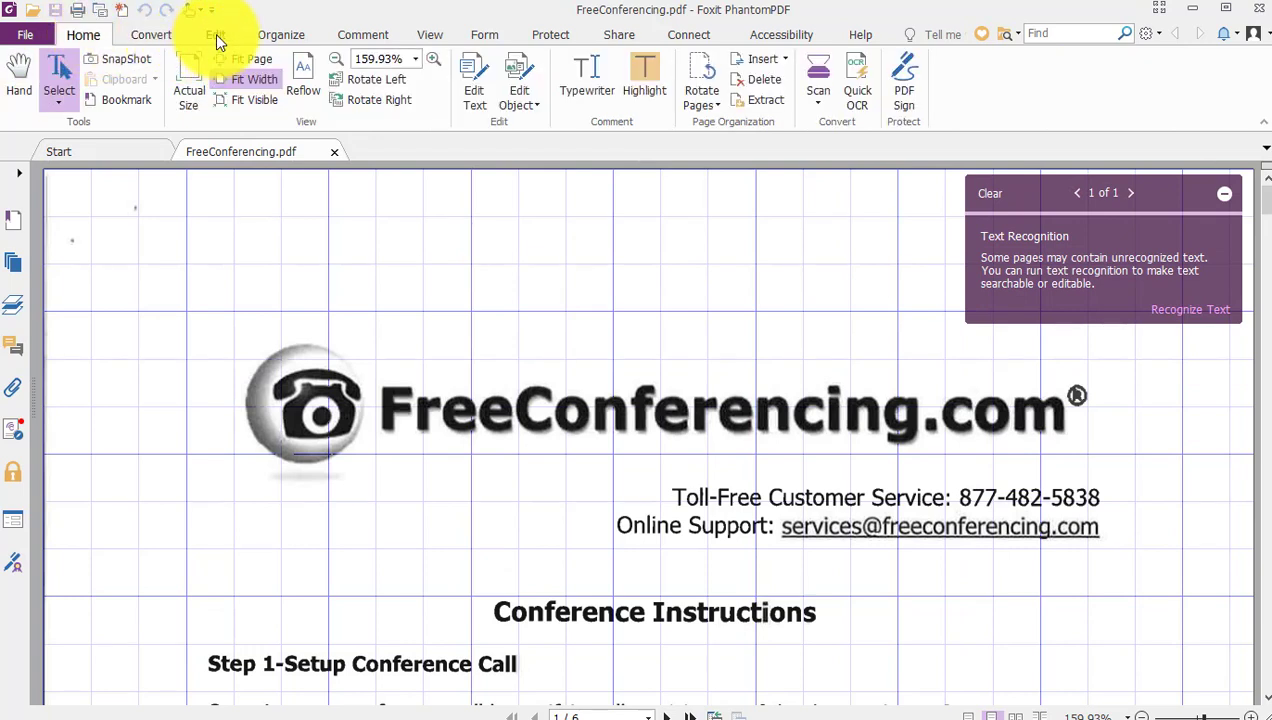
Run OCR on the current file, all pages, as Editable Text.
{"action": "left_click", "coordinate": [150, 35]}
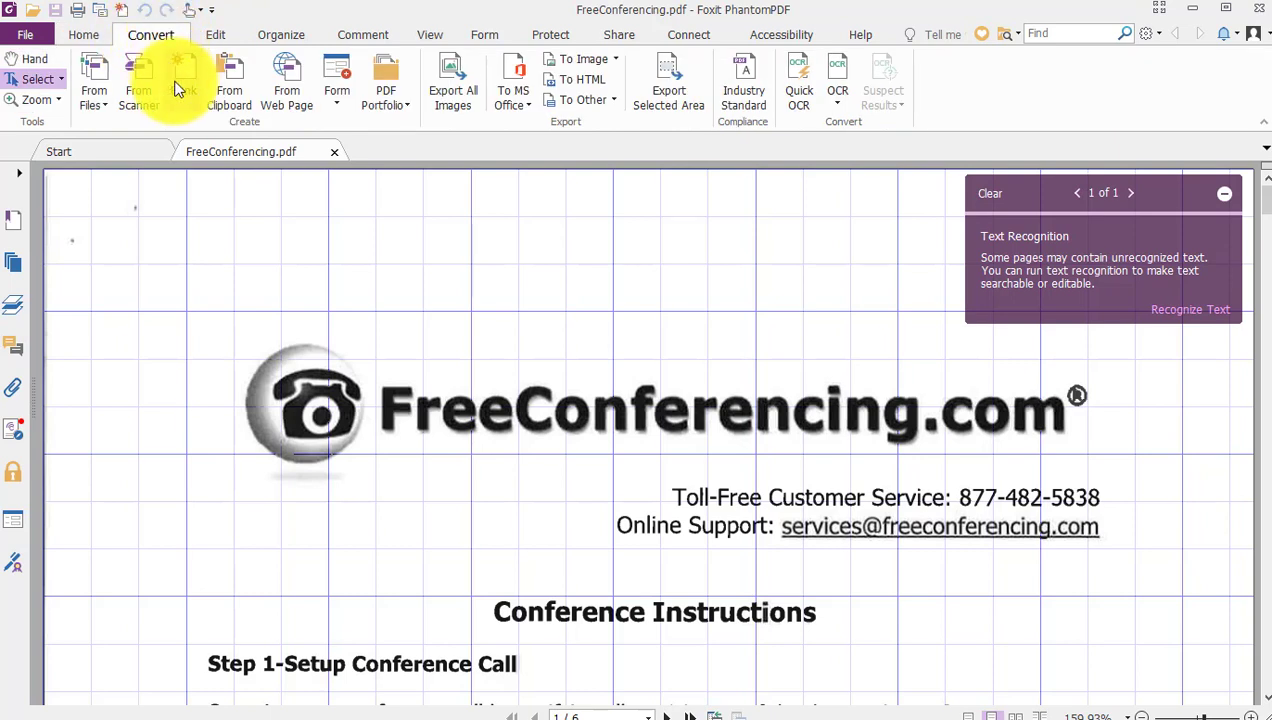
{"action": "left_click", "coordinate": [838, 108]}
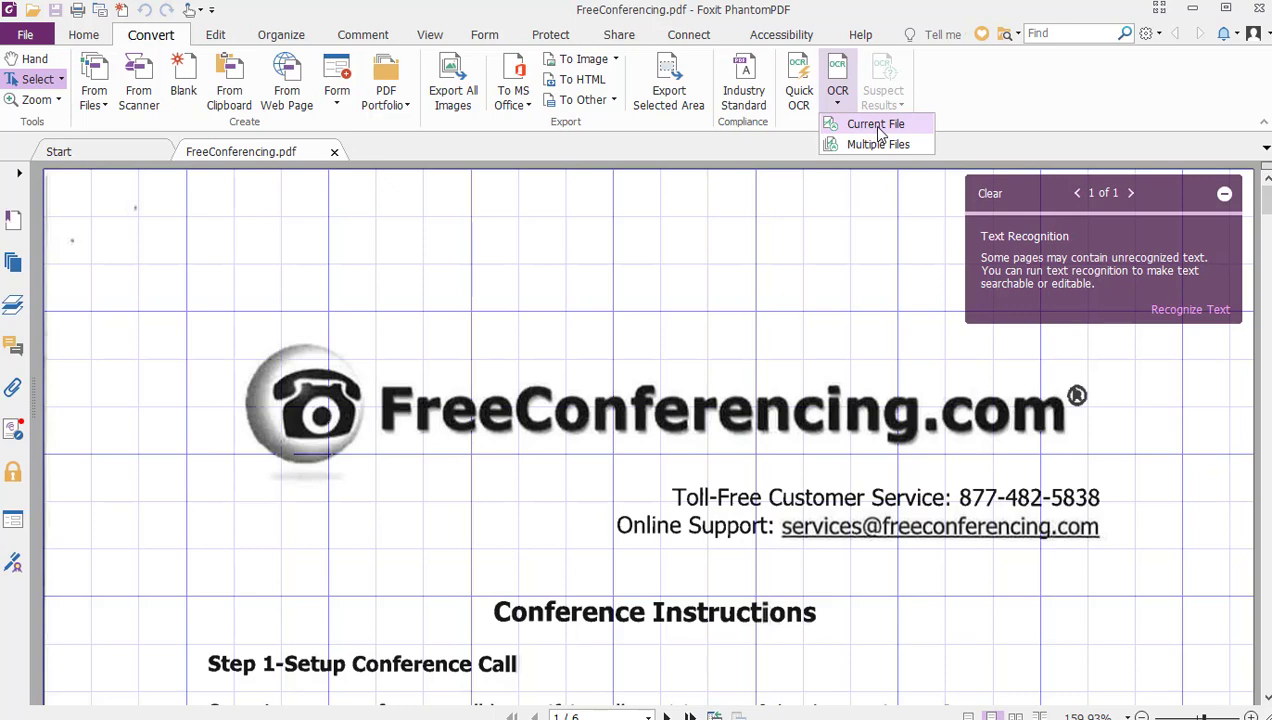
{"action": "left_click", "coordinate": [877, 126]}
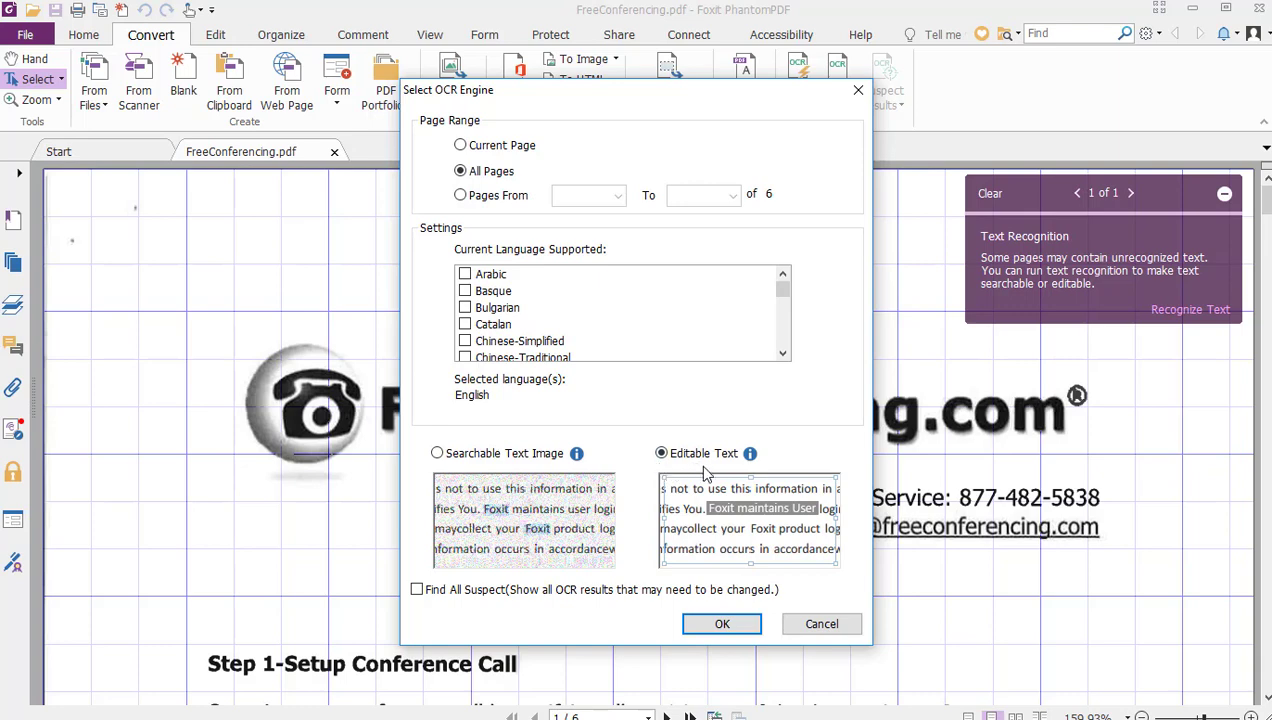
{"action": "left_click", "coordinate": [742, 627]}
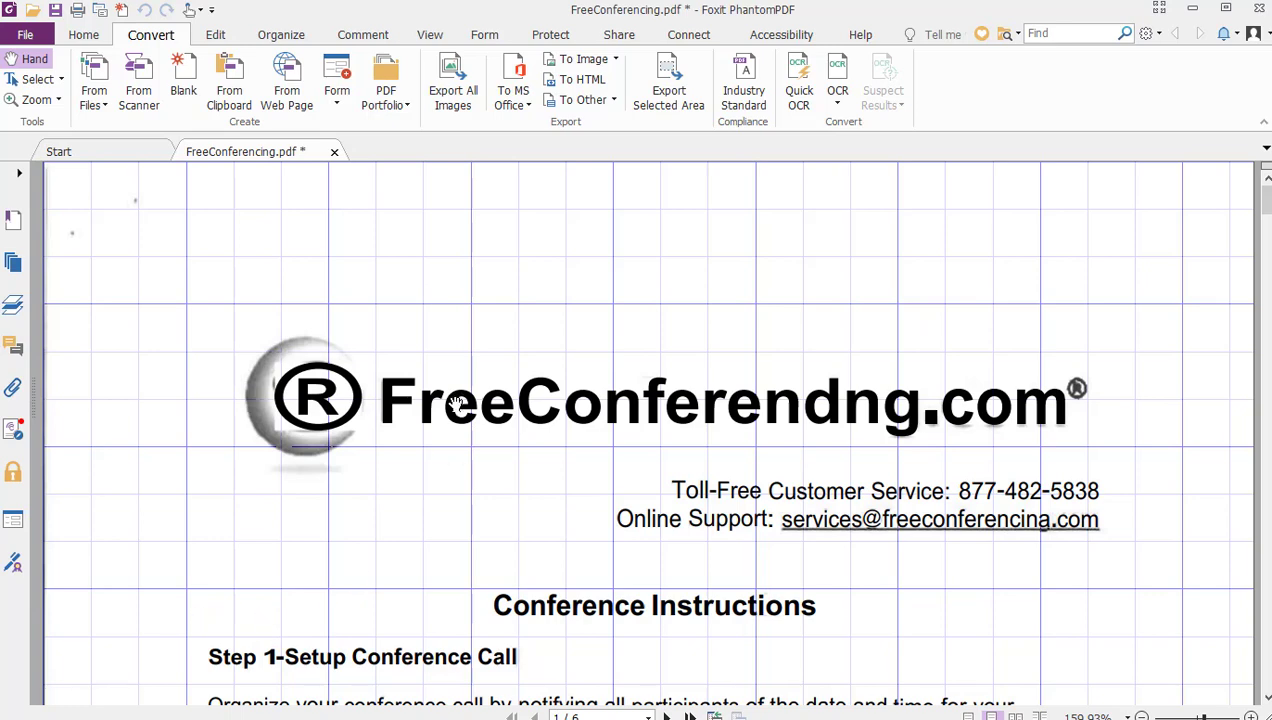
{"action": "scroll", "coordinate": [452, 410], "scroll_direction": "down", "scroll_amount": 1}
{"action": "scroll", "coordinate": [582, 463], "scroll_direction": "down", "scroll_amount": 6}
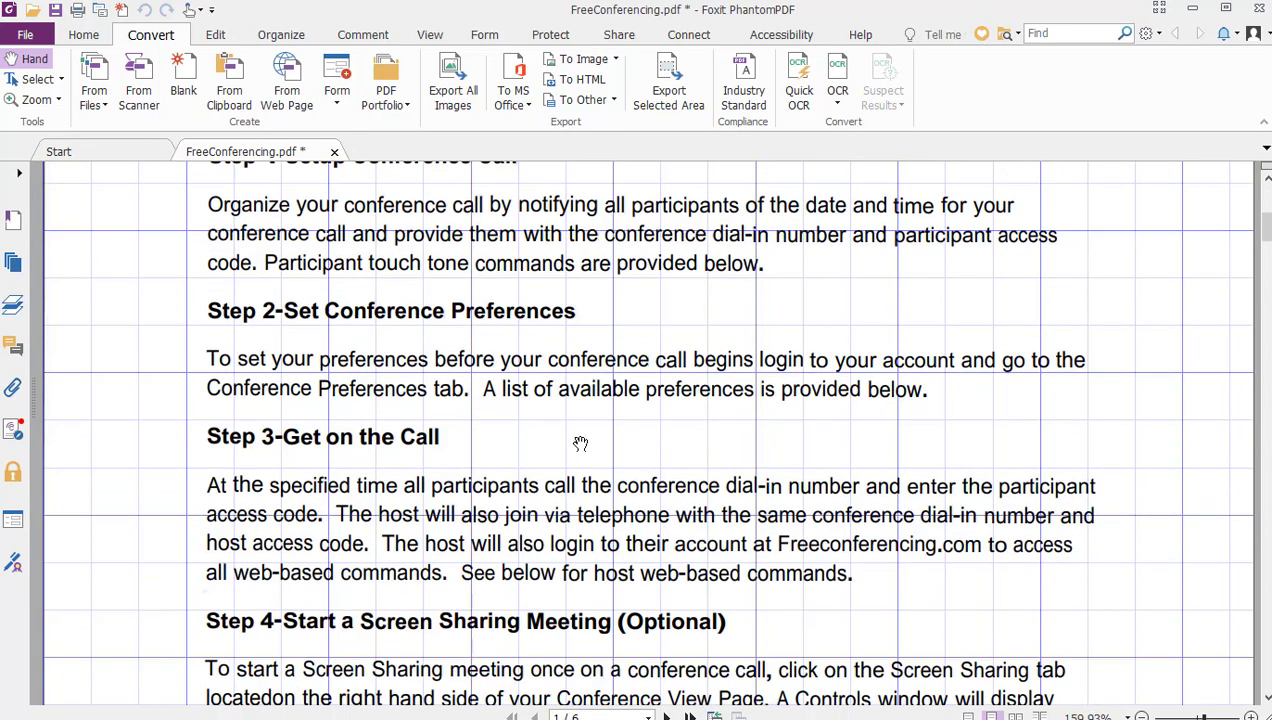
{"action": "scroll", "coordinate": [582, 445], "scroll_direction": "down", "scroll_amount": 4}
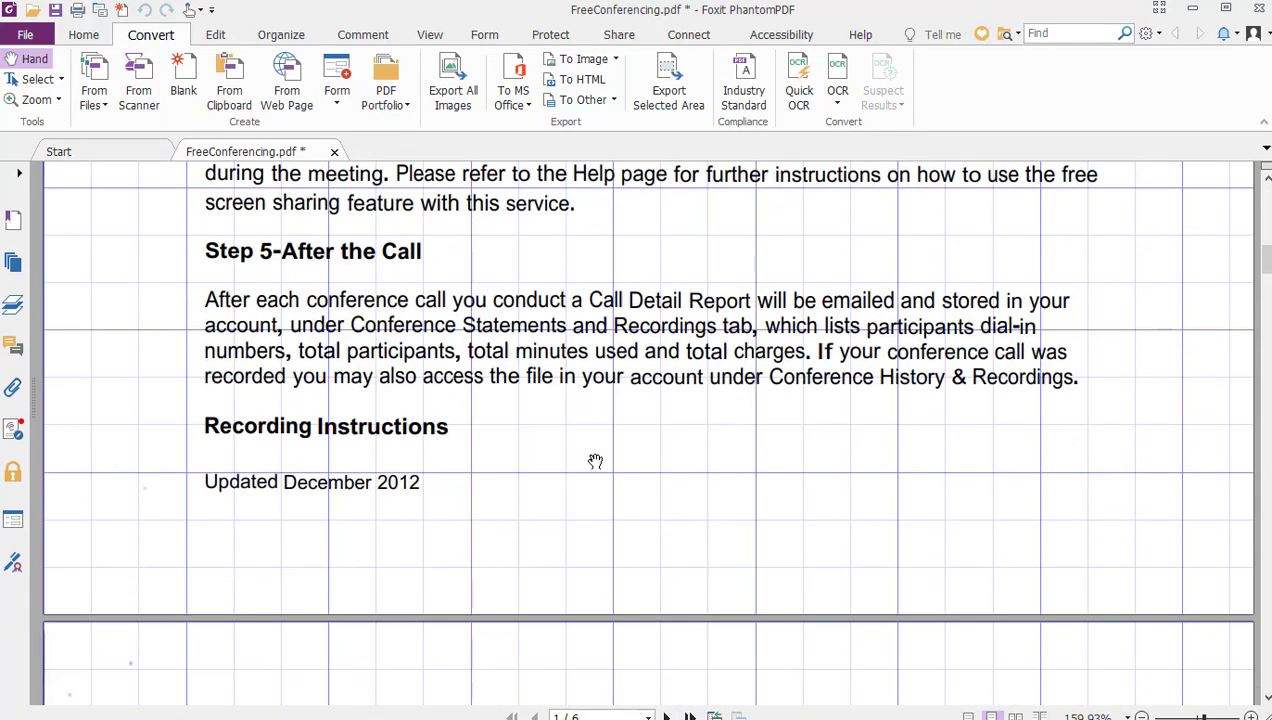
{"action": "scroll", "coordinate": [471, 478], "scroll_direction": "down", "scroll_amount": 5}
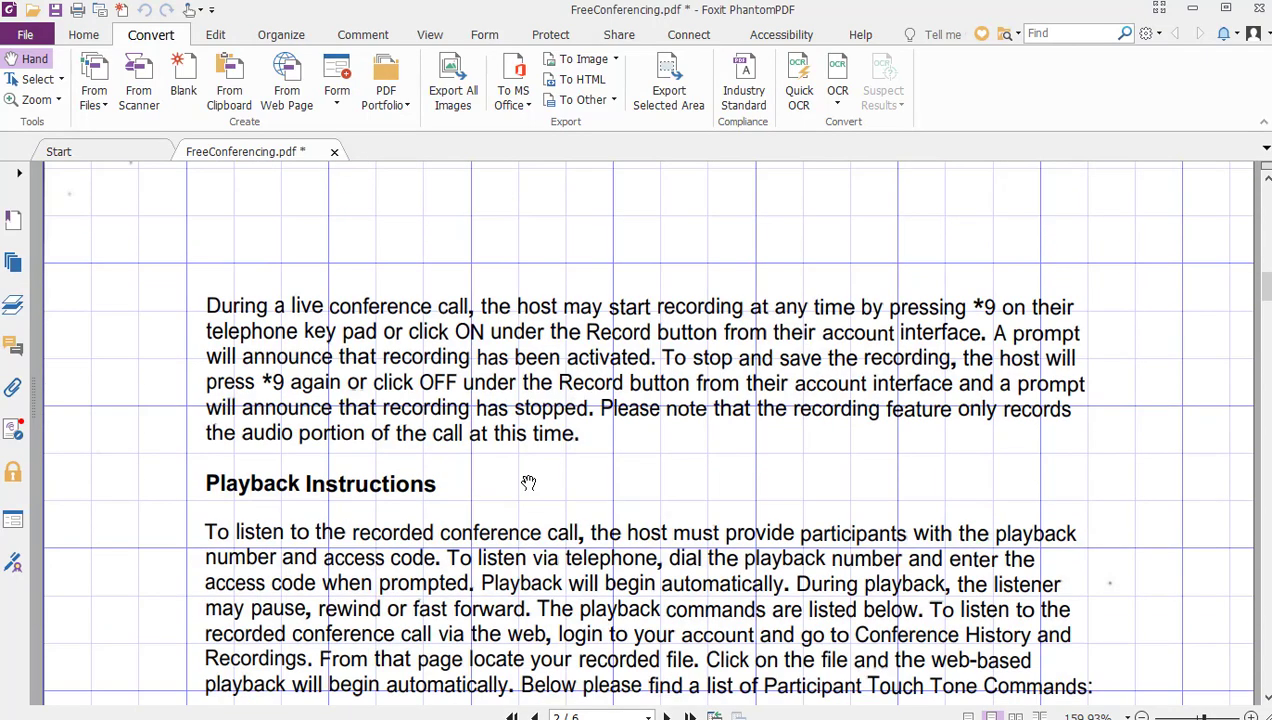
{"action": "scroll", "coordinate": [528, 482], "scroll_direction": "down", "scroll_amount": 2}
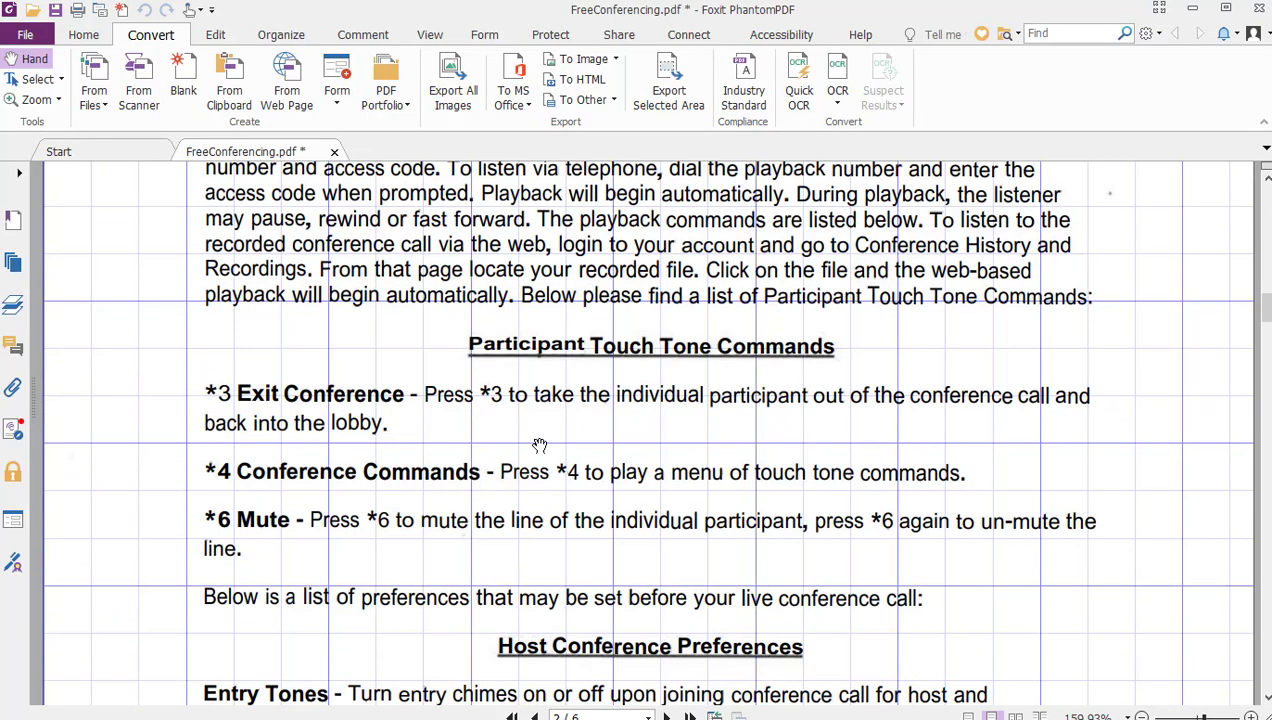
{"action": "scroll", "coordinate": [520, 482], "scroll_direction": "down", "scroll_amount": 2}
{"action": "scroll", "coordinate": [519, 482], "scroll_direction": "up", "scroll_amount": 15}
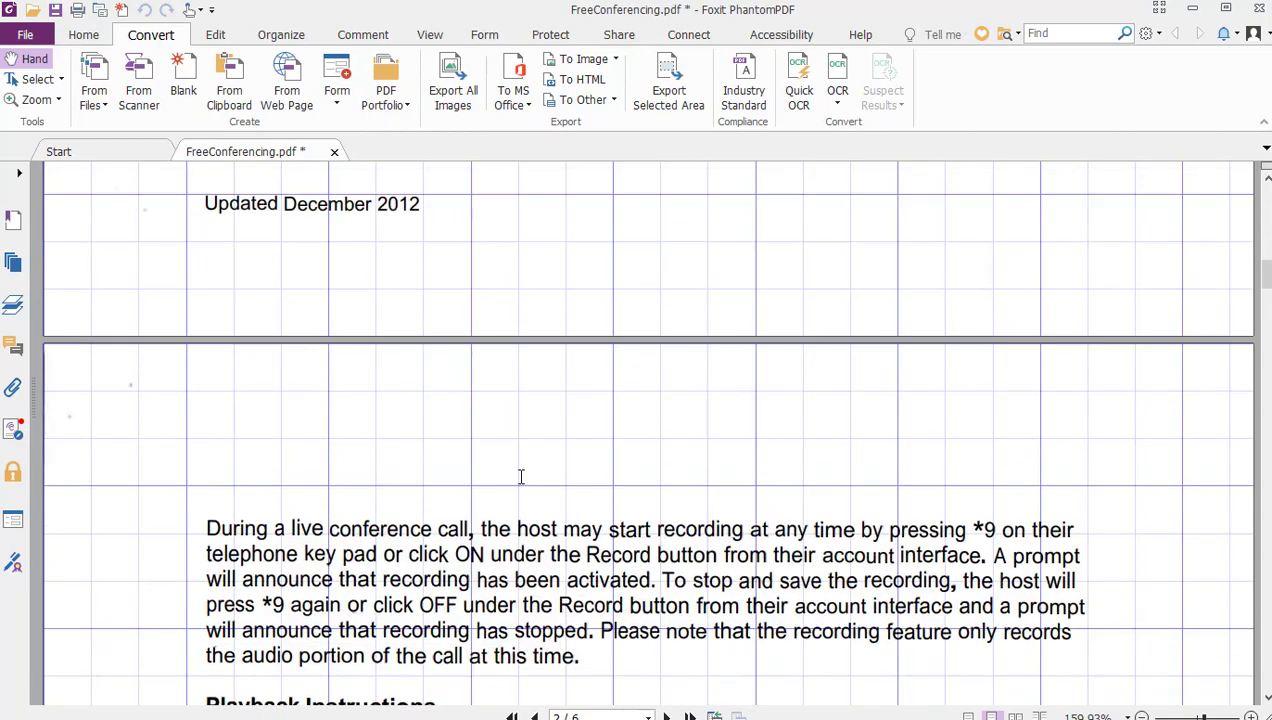
{"action": "scroll", "coordinate": [520, 476], "scroll_direction": "up", "scroll_amount": 7}
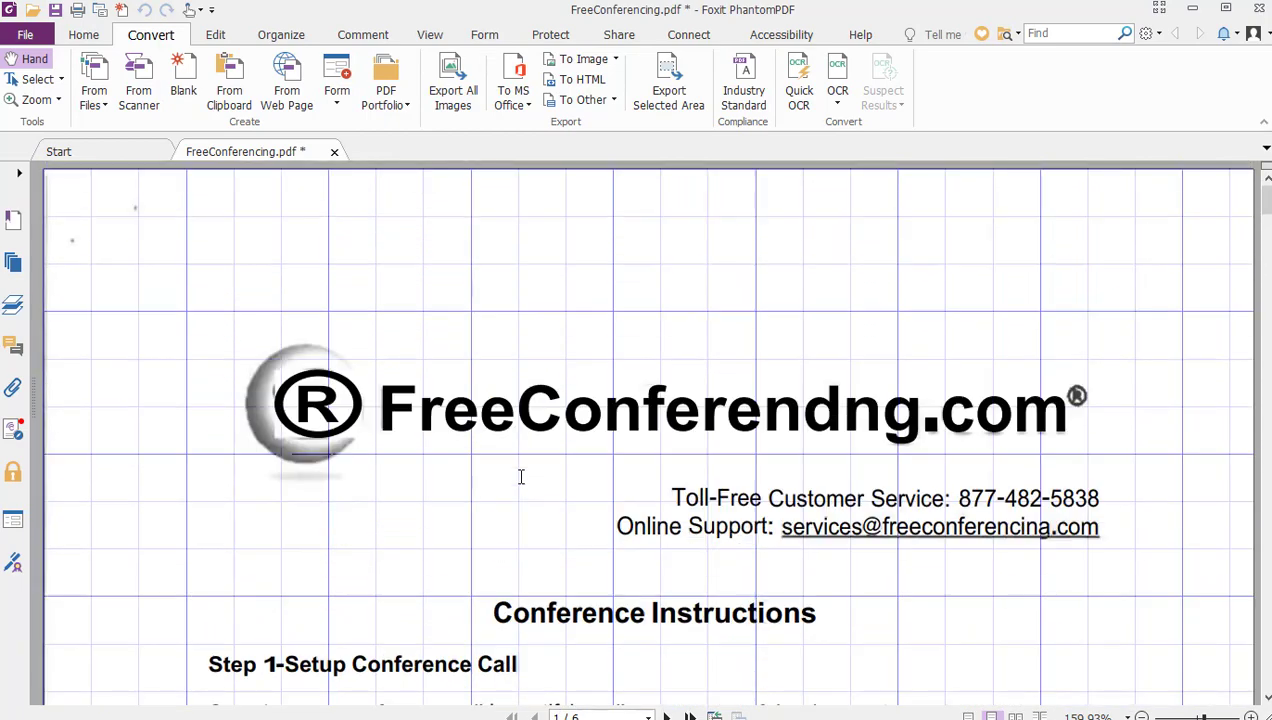
{"action": "scroll", "coordinate": [499, 392], "scroll_direction": "down", "scroll_amount": 4}
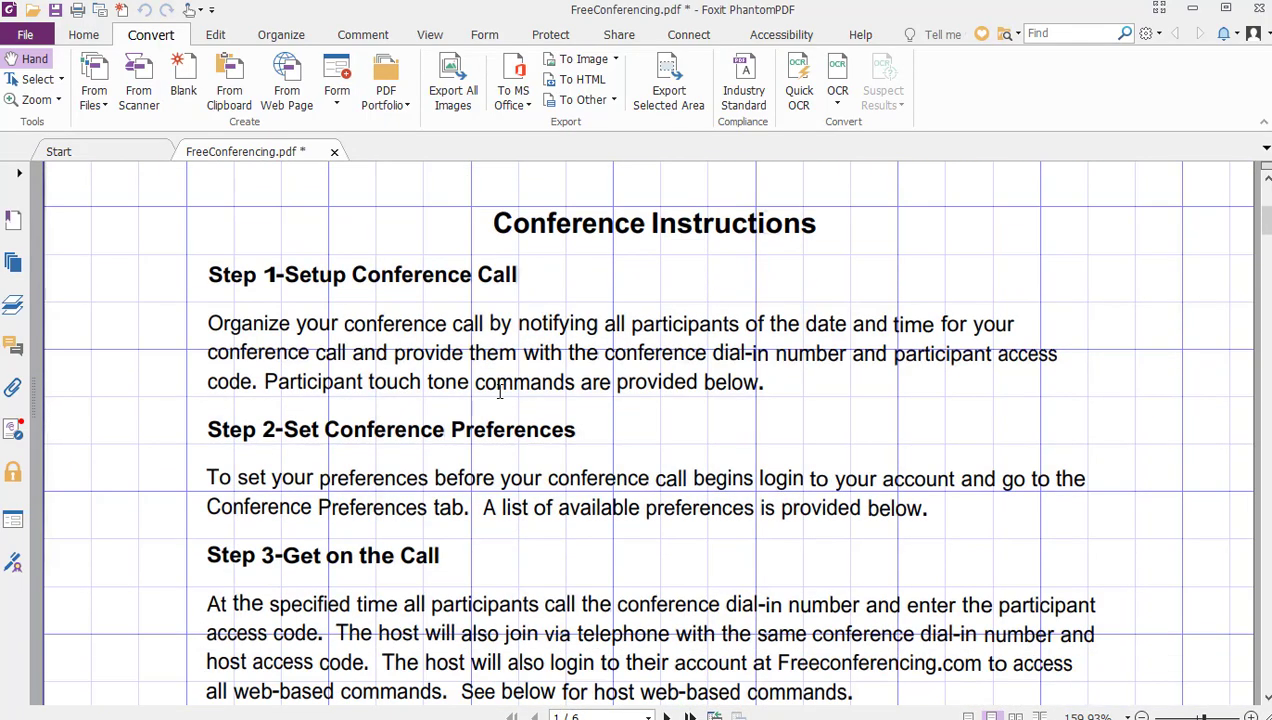
{"action": "scroll", "coordinate": [499, 392], "scroll_direction": "down", "scroll_amount": 1}
{"action": "scroll", "coordinate": [499, 392], "scroll_direction": "up", "scroll_amount": 1}
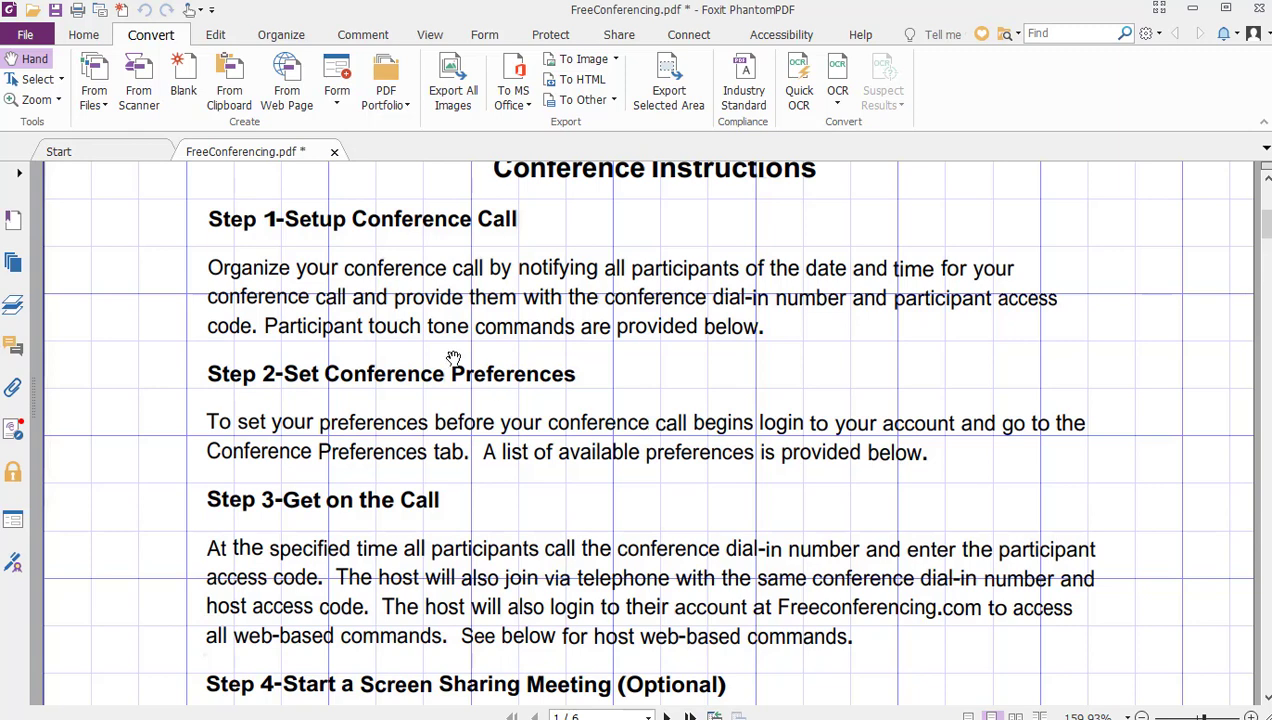
Switch Foxit's selection mode to Select Text.
{"action": "left_click", "coordinate": [98, 112]}
{"action": "left_click", "coordinate": [61, 80]}
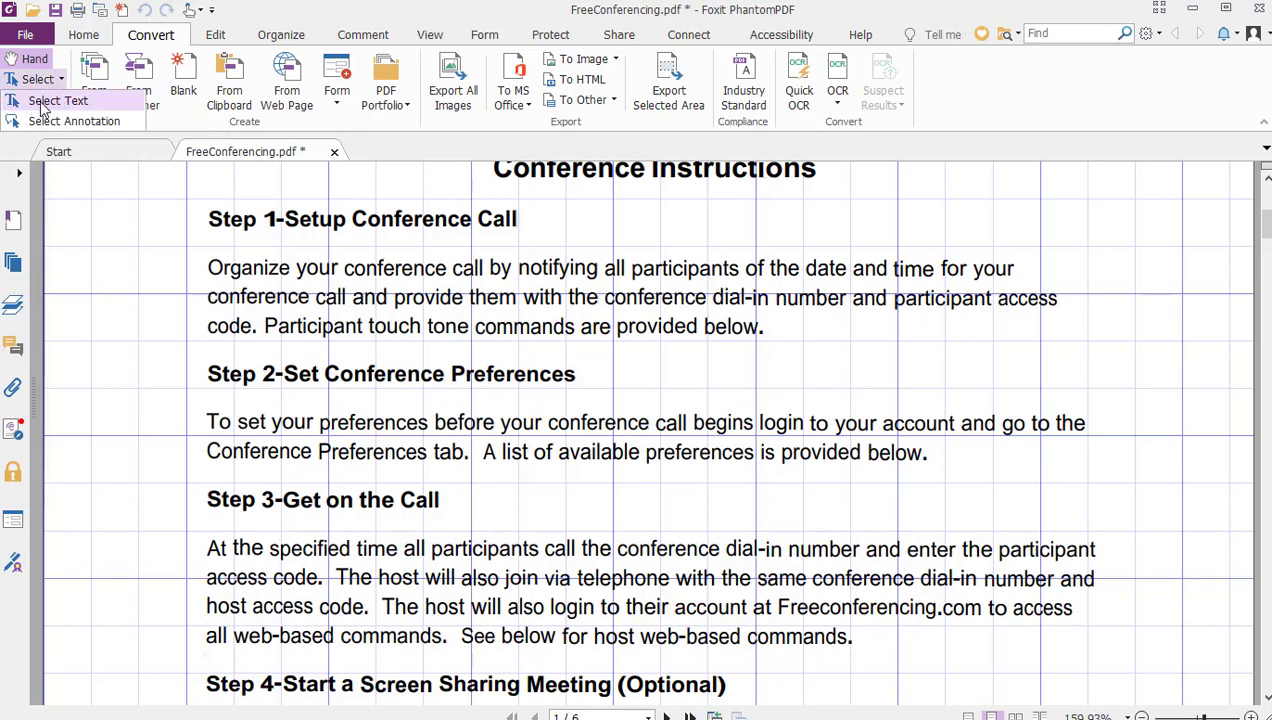
{"action": "left_click", "coordinate": [52, 102]}
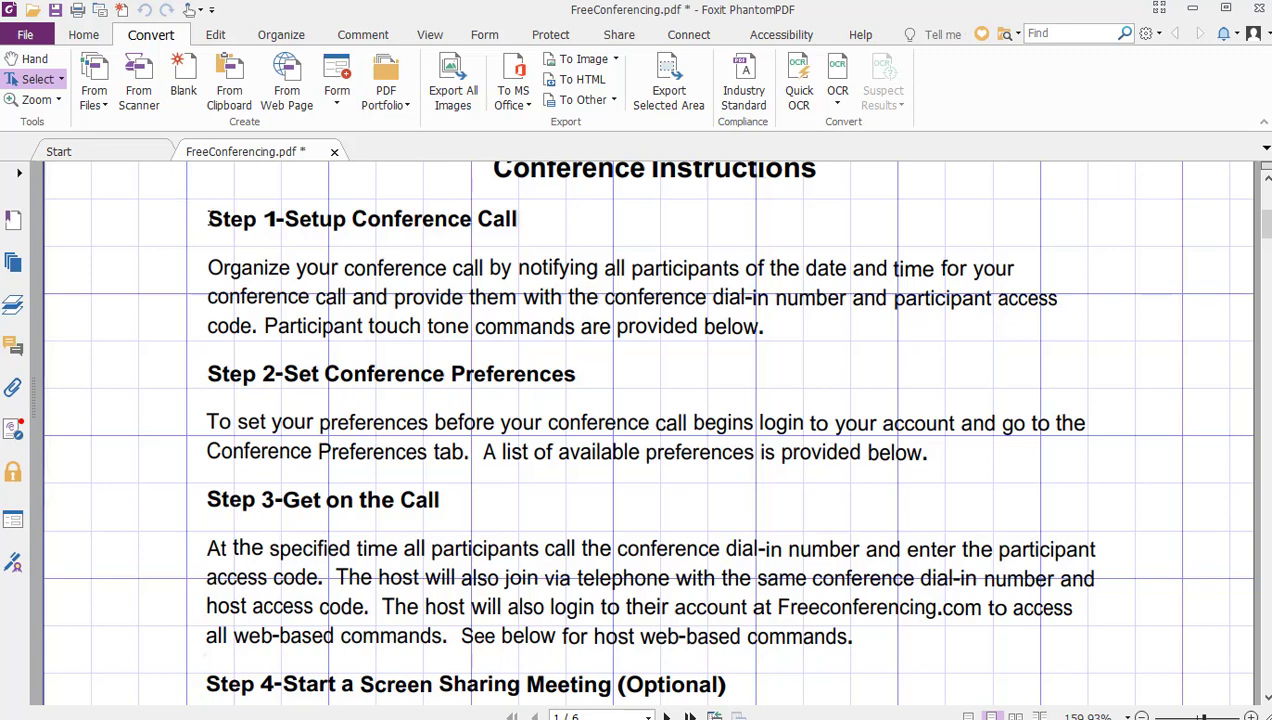
Copy the recognised Step 1 through Step 3 text and switch to the blank Word document.
{"action": "left_click_drag", "start_coordinate": [208, 219], "coordinate": [863, 650]}
{"action": "key", "text": "ctrl+c"}
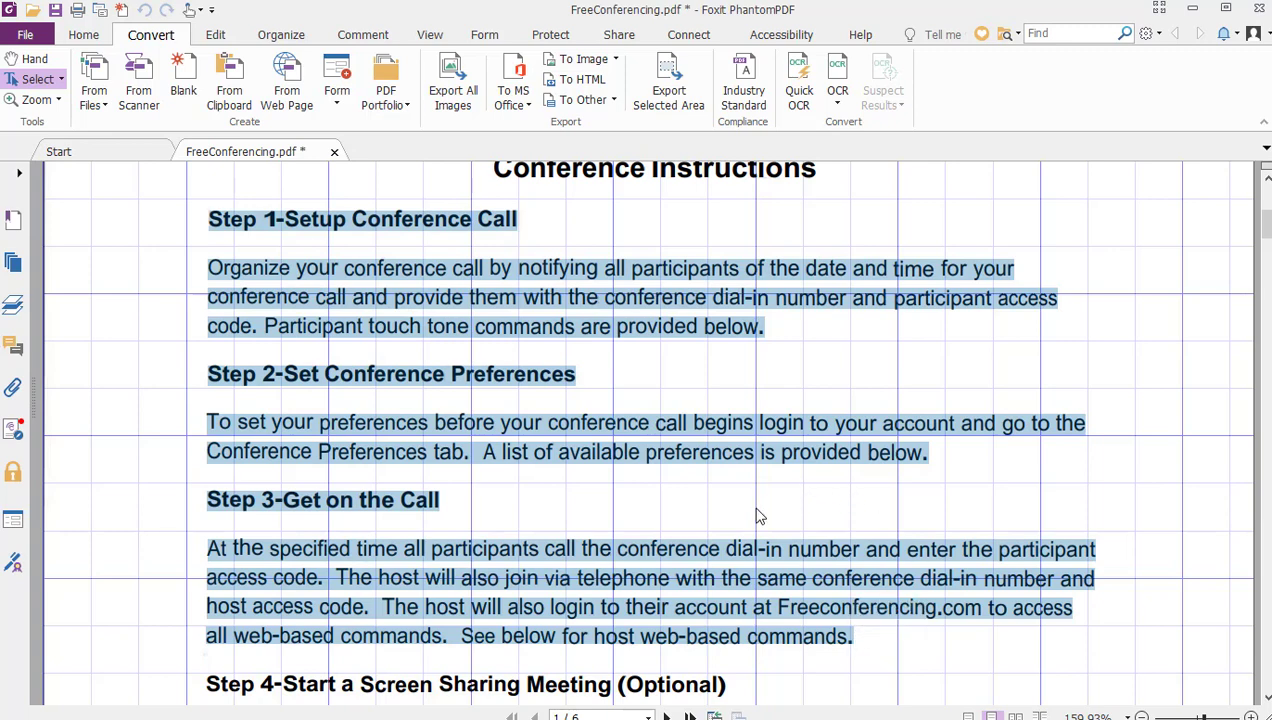
{"action": "right_click", "coordinate": [790, 550]}
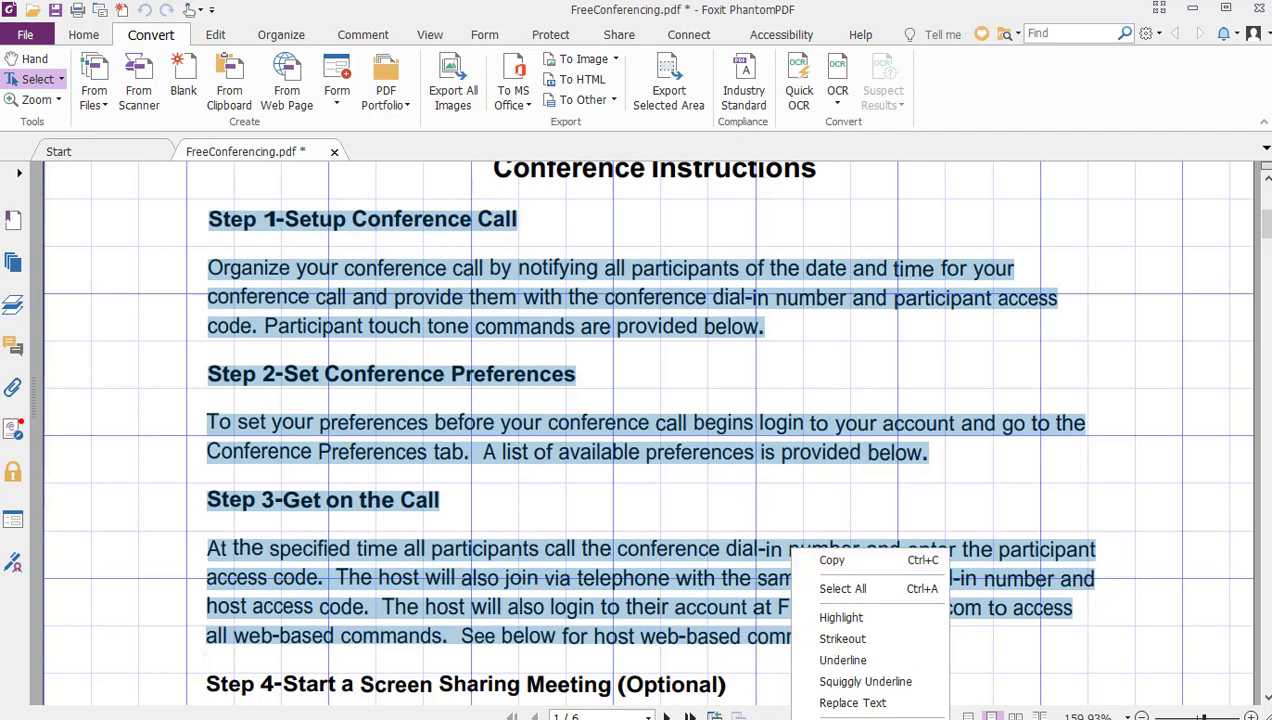
{"action": "key", "text": "Escape"}
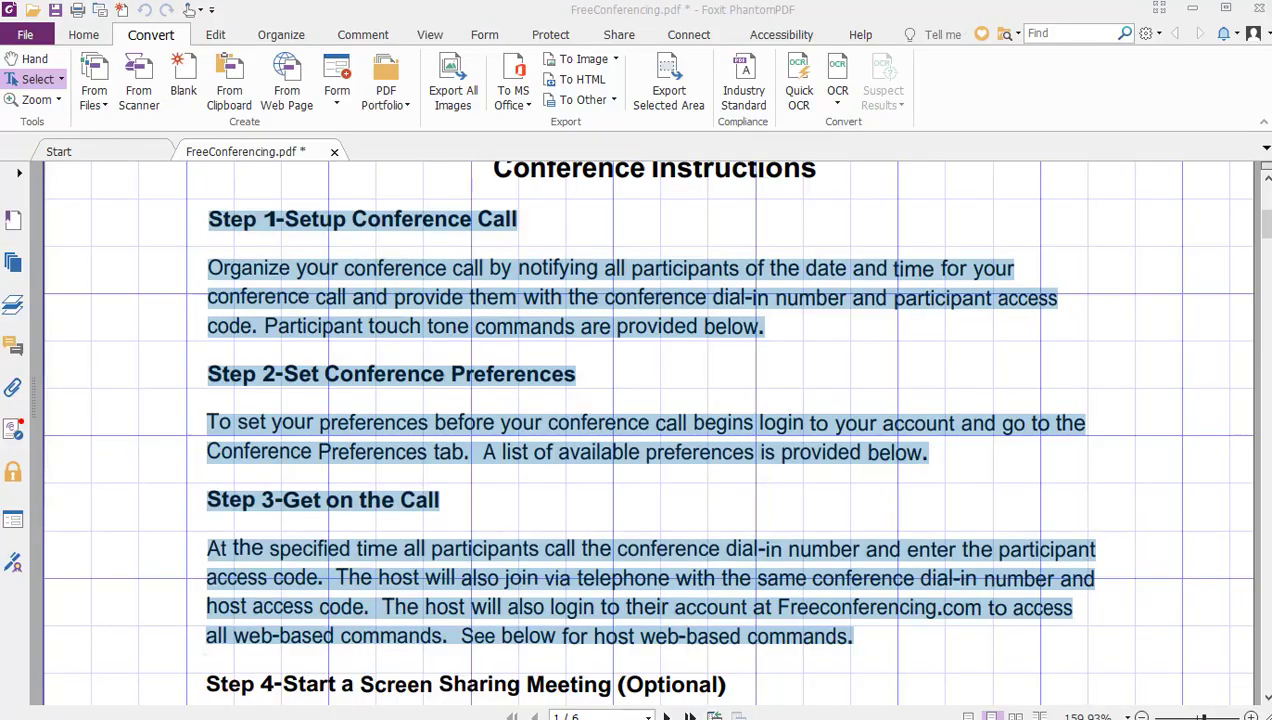
{"action": "key", "text": "alt+Tab"}
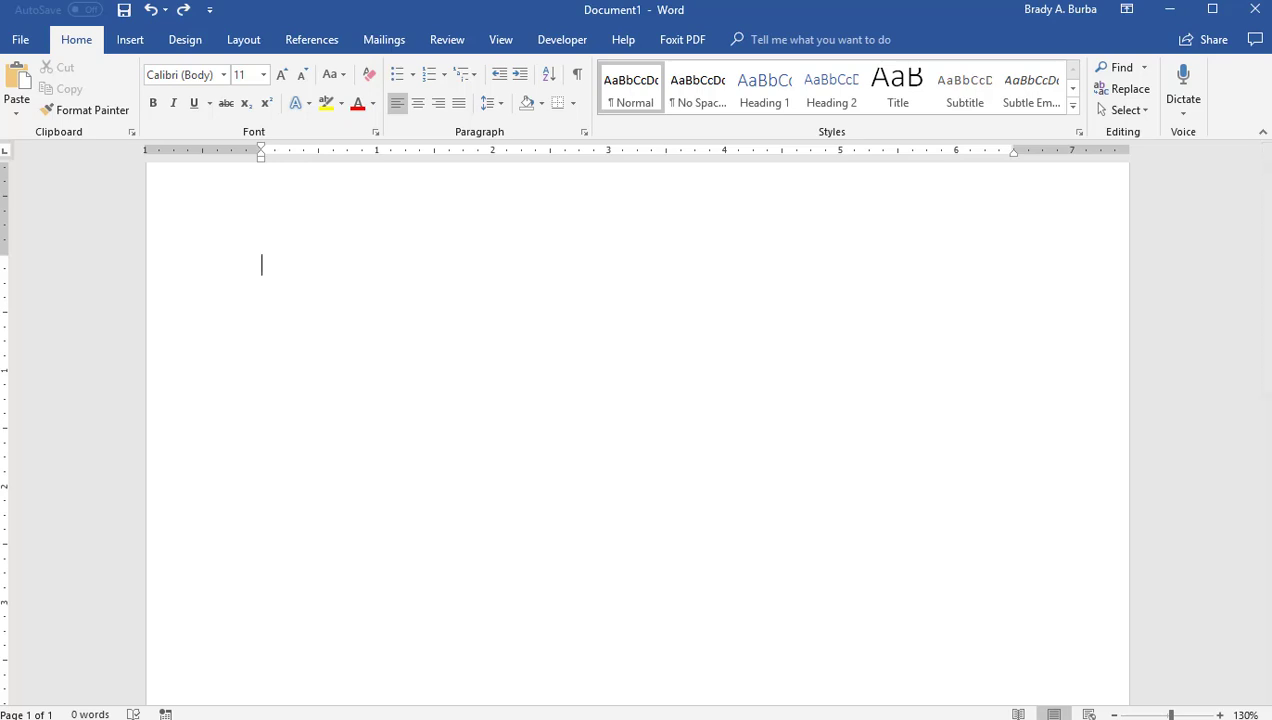
Paste the copied Step 1–3 instructions into Document1.
{"action": "right_click", "coordinate": [277, 271]}
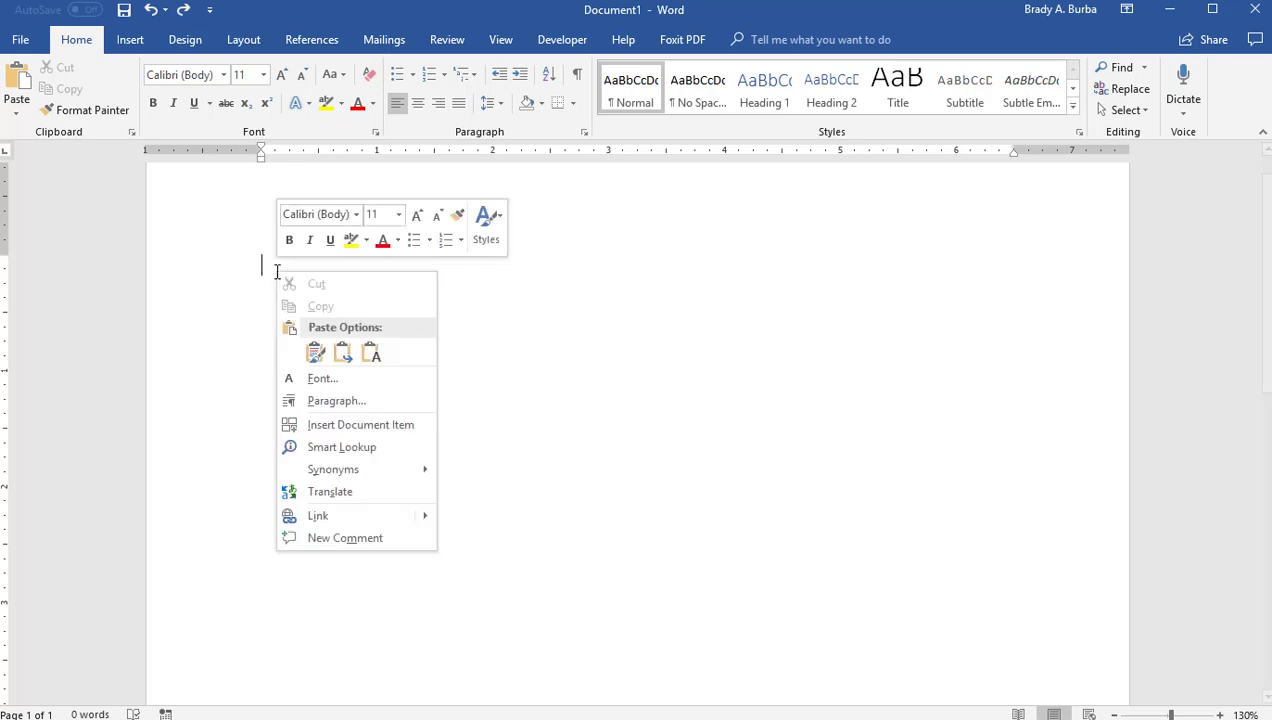
{"action": "left_click", "coordinate": [184, 396]}
{"action": "key", "text": "ctrl+v"}
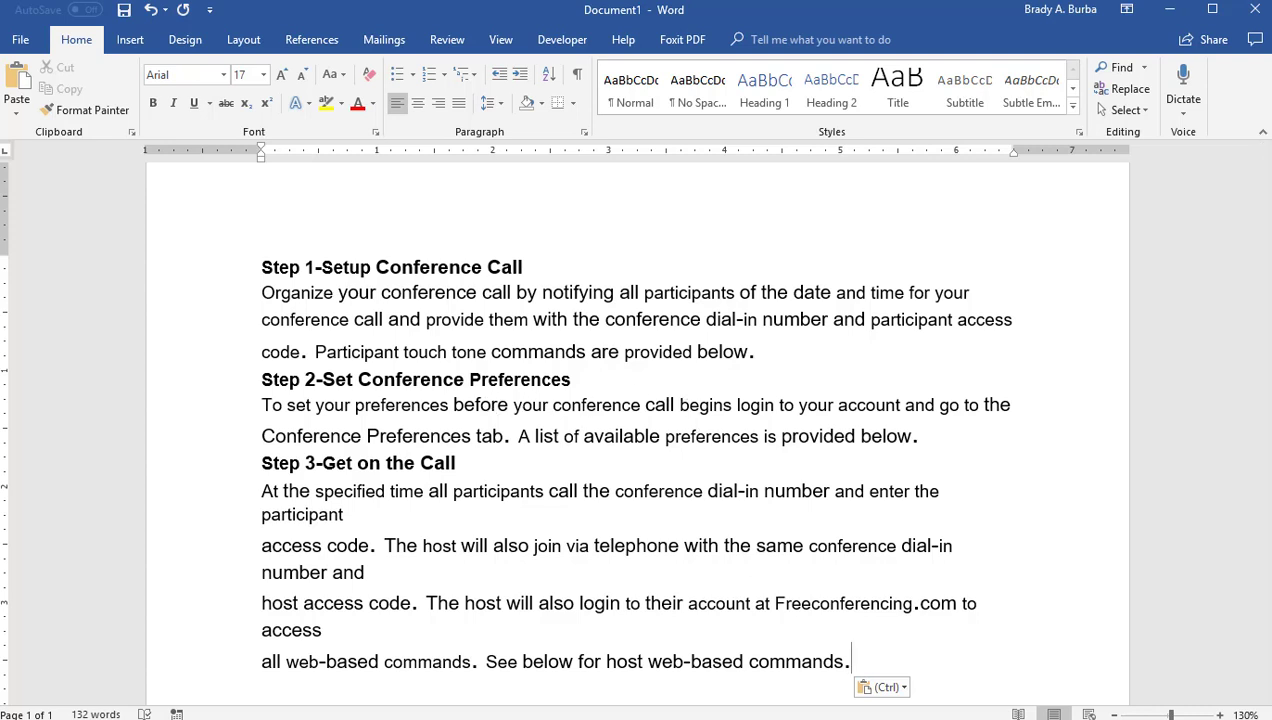
Compare with the PDF, then join 'access code' onto the 'participant' line in Step 3.
{"action": "key", "text": "alt+Tab"}
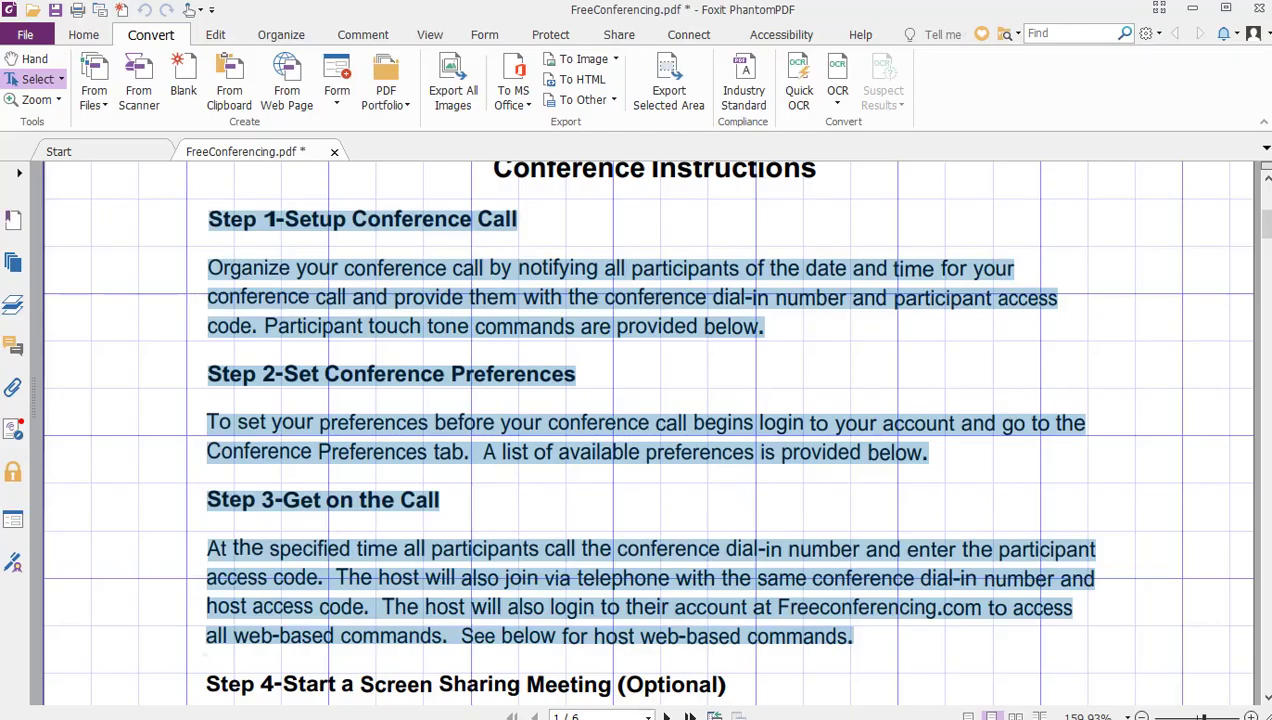
{"action": "key", "text": "alt+Tab"}
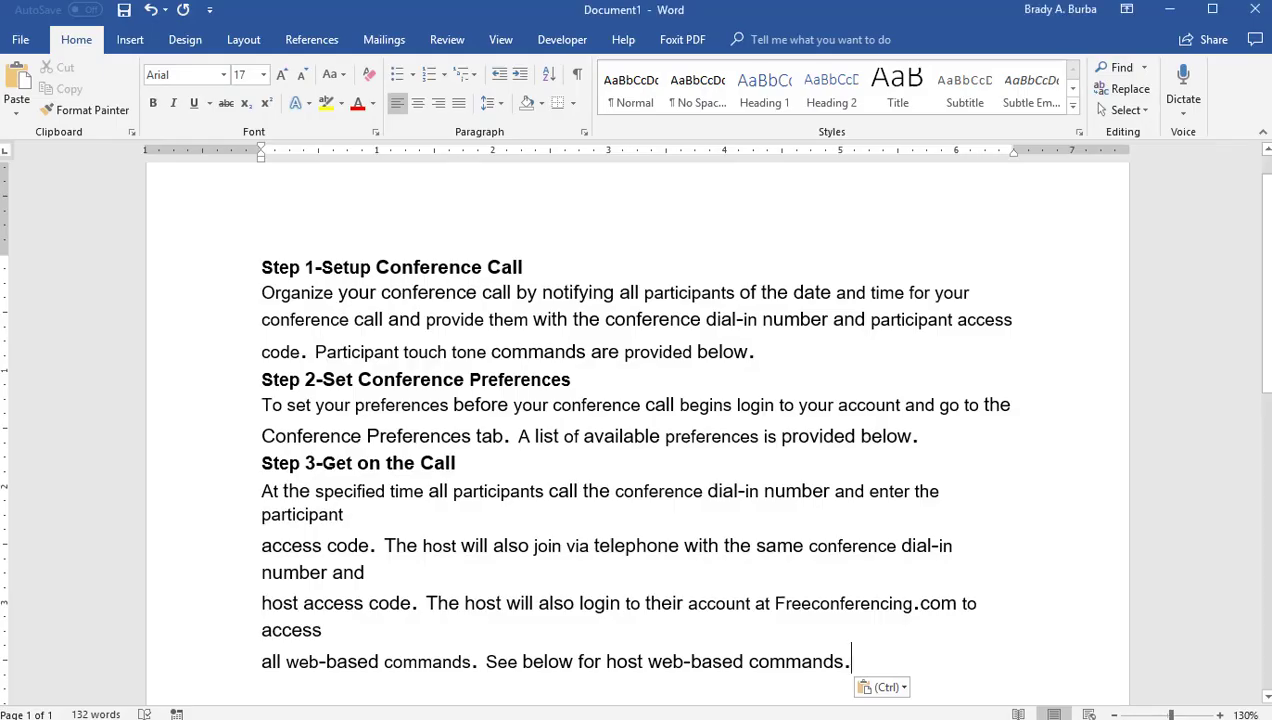
{"action": "left_click", "coordinate": [380, 515]}
{"action": "key", "text": "Delete"}
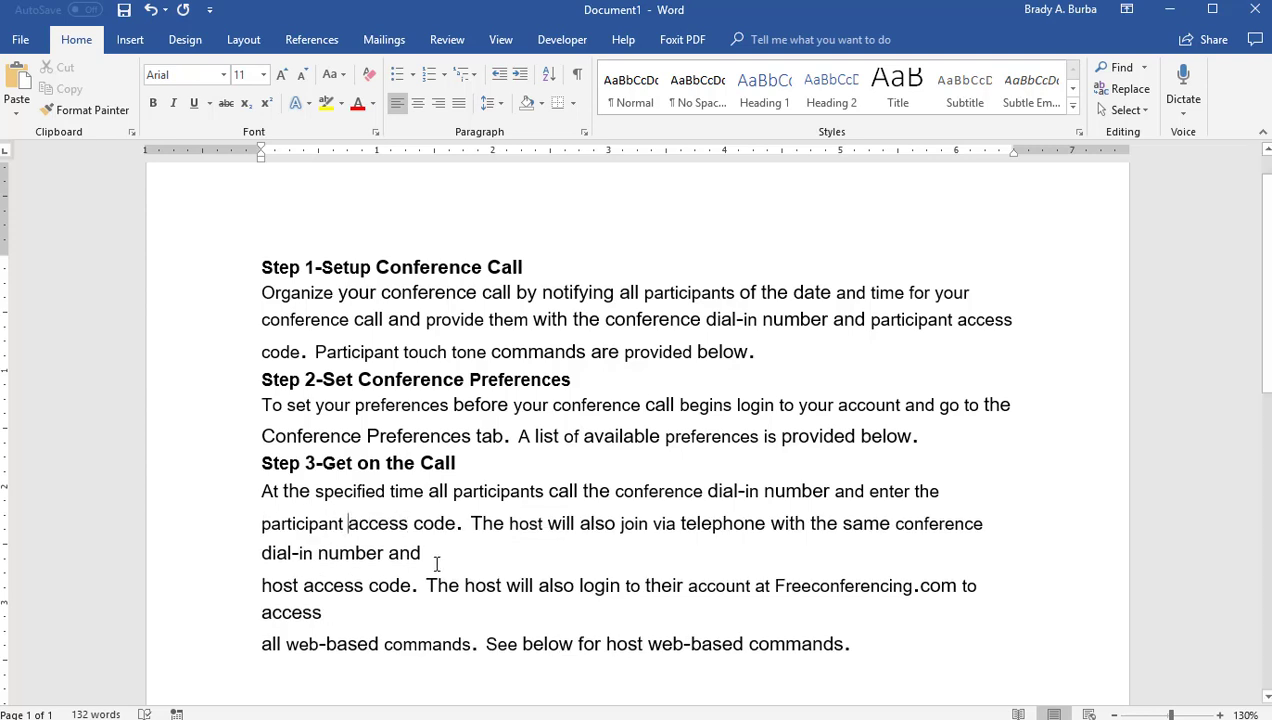
Join 'host access code' onto the 'dial-in number and' line.
{"action": "left_click", "coordinate": [576, 380]}
{"action": "left_click", "coordinate": [464, 550]}
{"action": "key", "text": "Delete"}
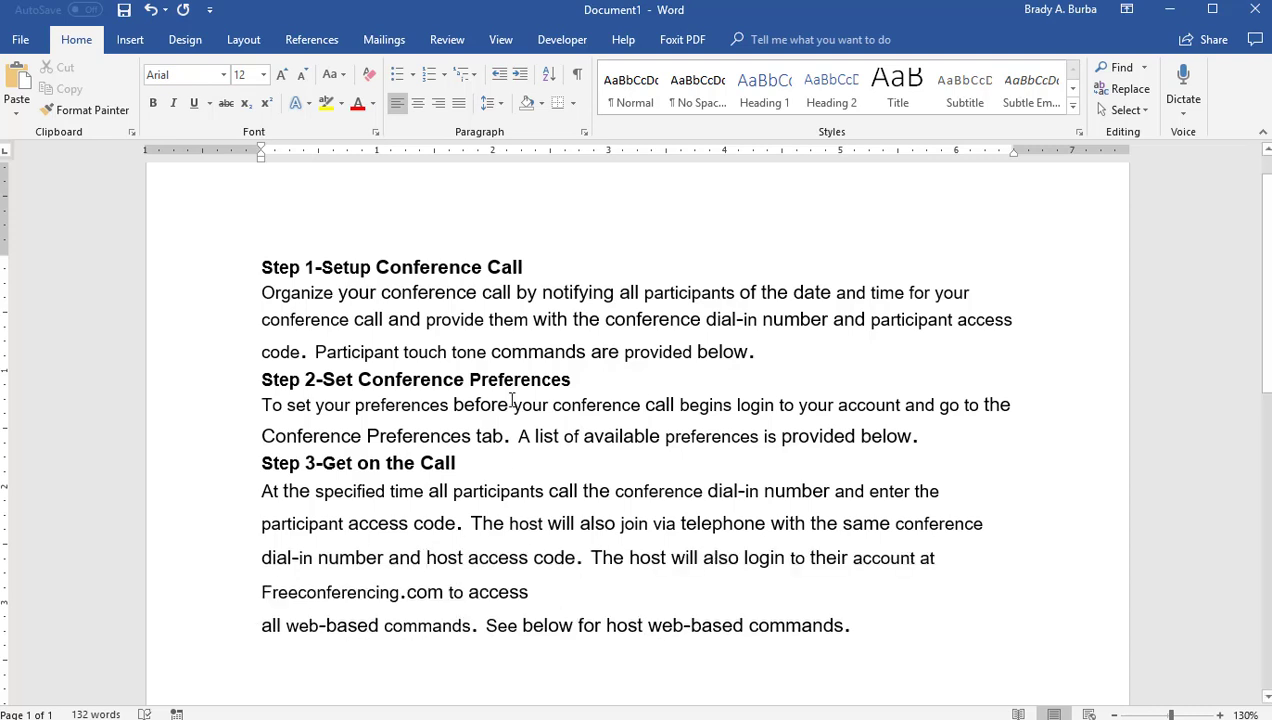
Set the whole Step 1 paragraph to 12 pt.
{"action": "left_click", "coordinate": [413, 296]}
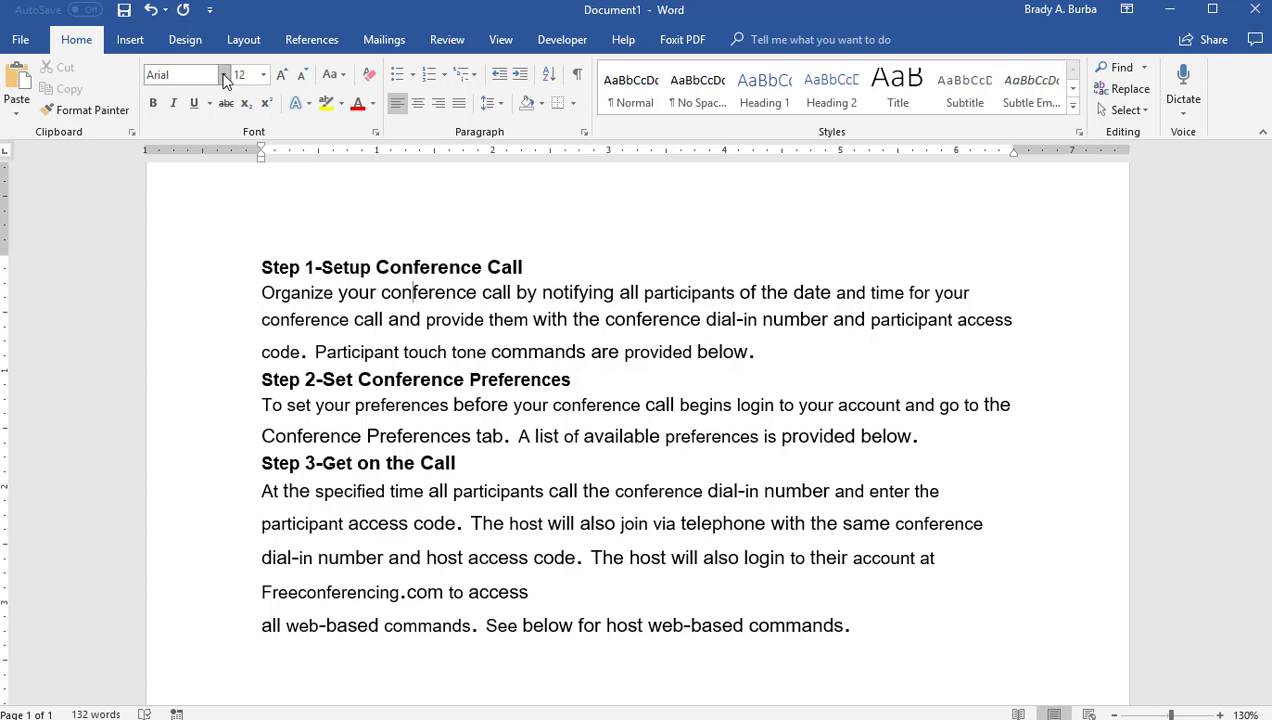
{"action": "left_click_drag", "start_coordinate": [264, 293], "coordinate": [786, 355]}
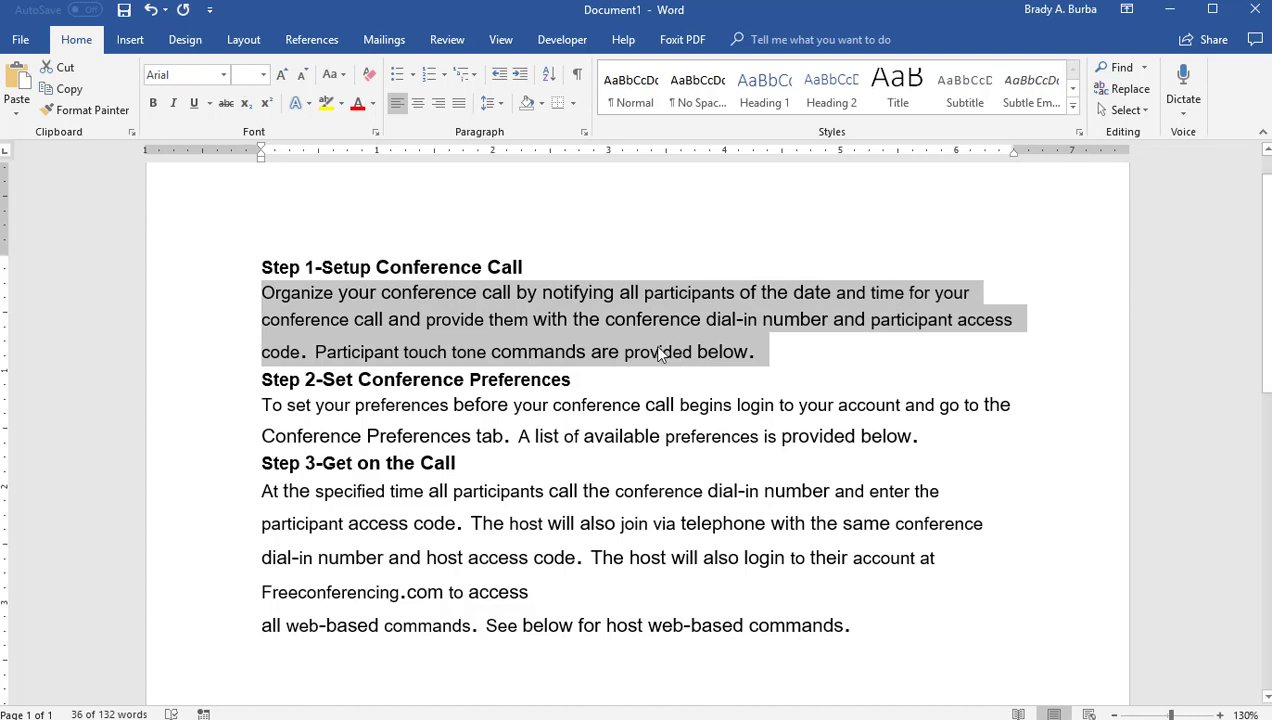
{"action": "left_click", "coordinate": [242, 78]}
{"action": "type", "text": "12"}
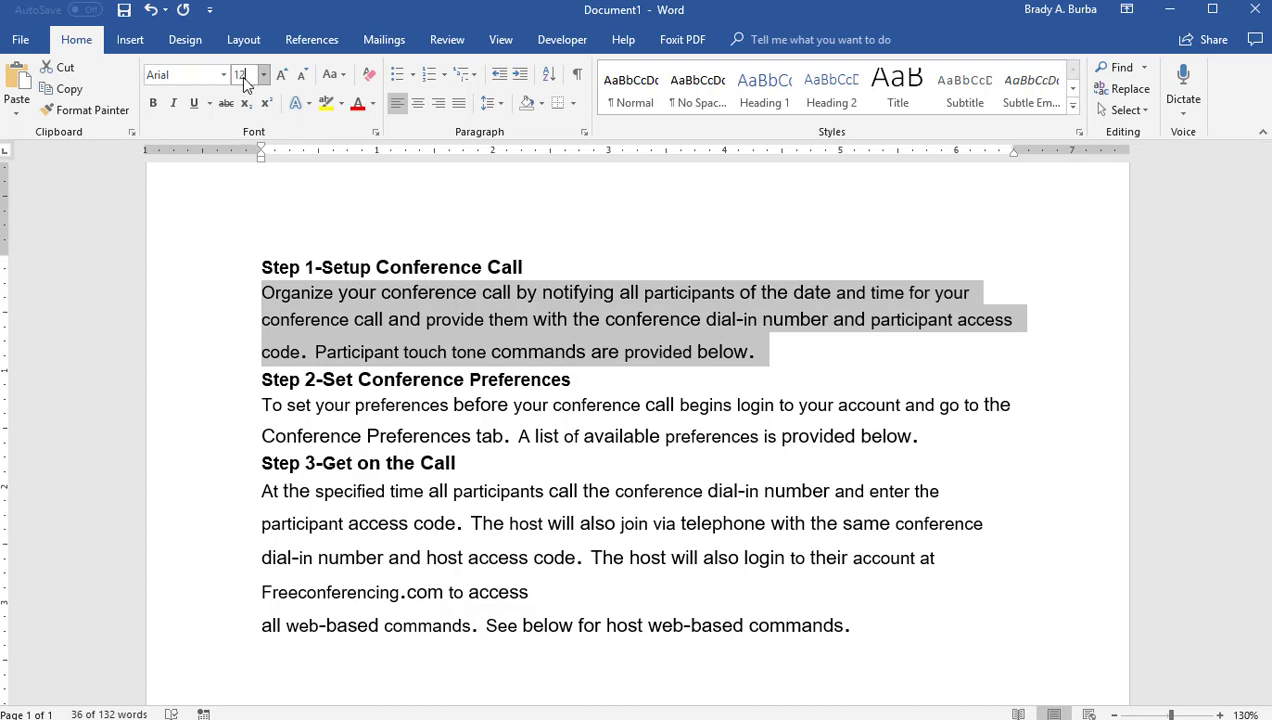
{"action": "key", "text": "Return"}
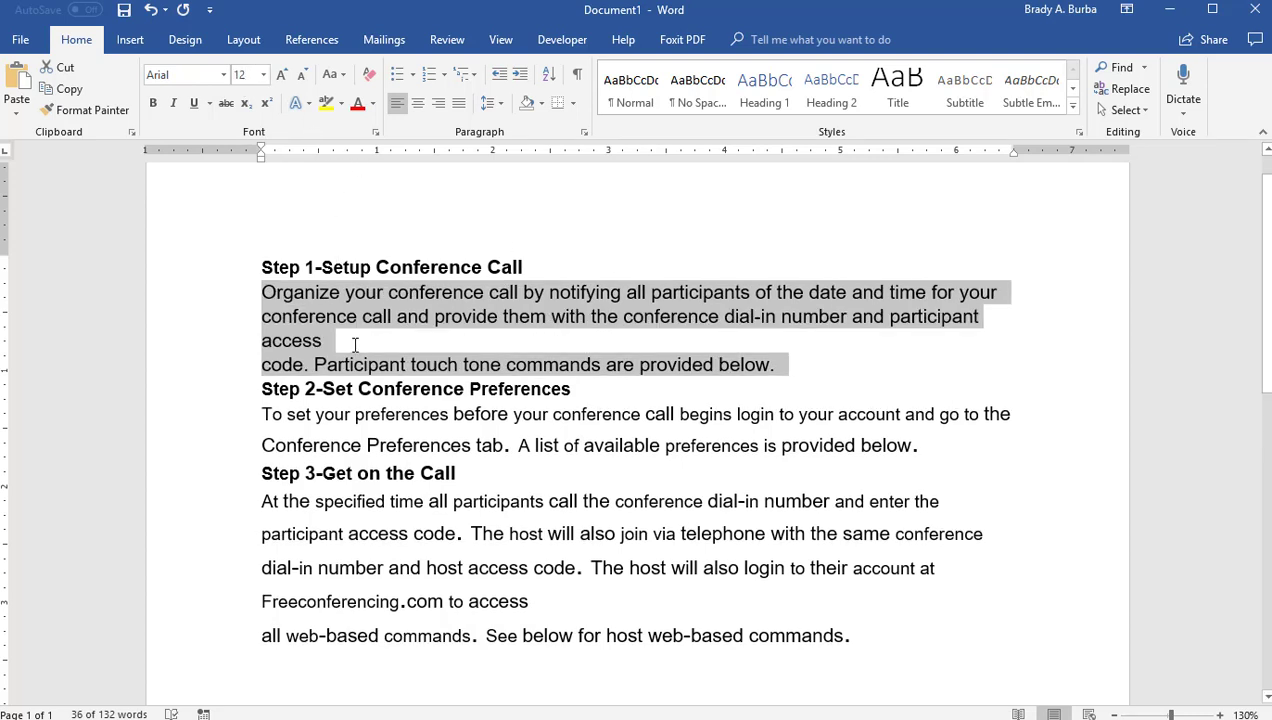
Join 'code. Participant' onto the 'access' line and add a blank line after Step 1.
{"action": "left_click", "coordinate": [354, 344]}
{"action": "key", "text": "Delete"}
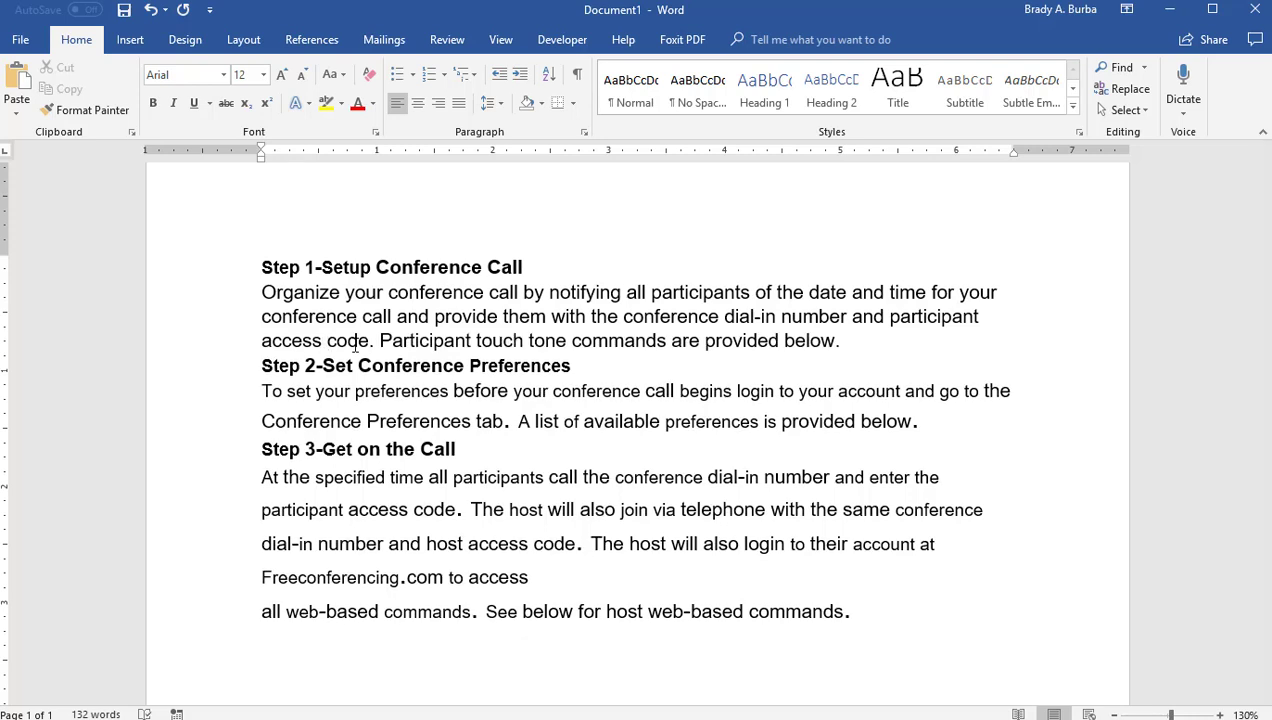
{"action": "left_click", "coordinate": [855, 351]}
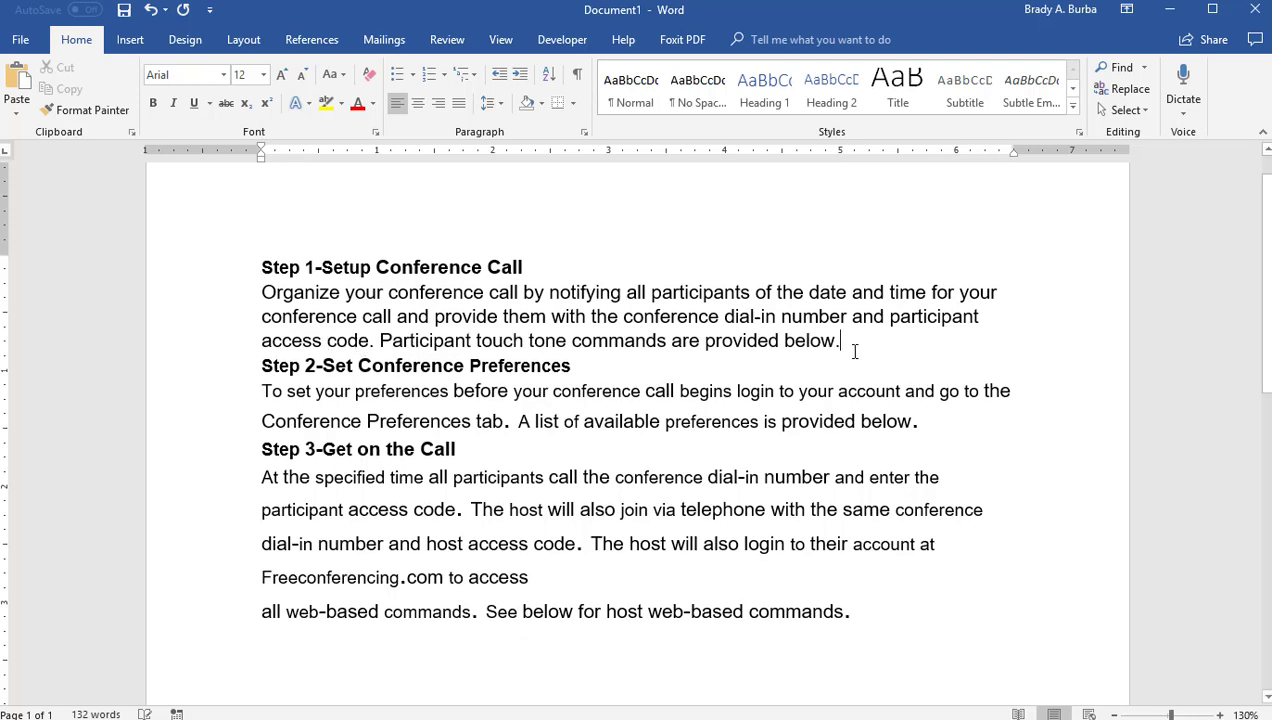
{"action": "key", "text": "Return"}
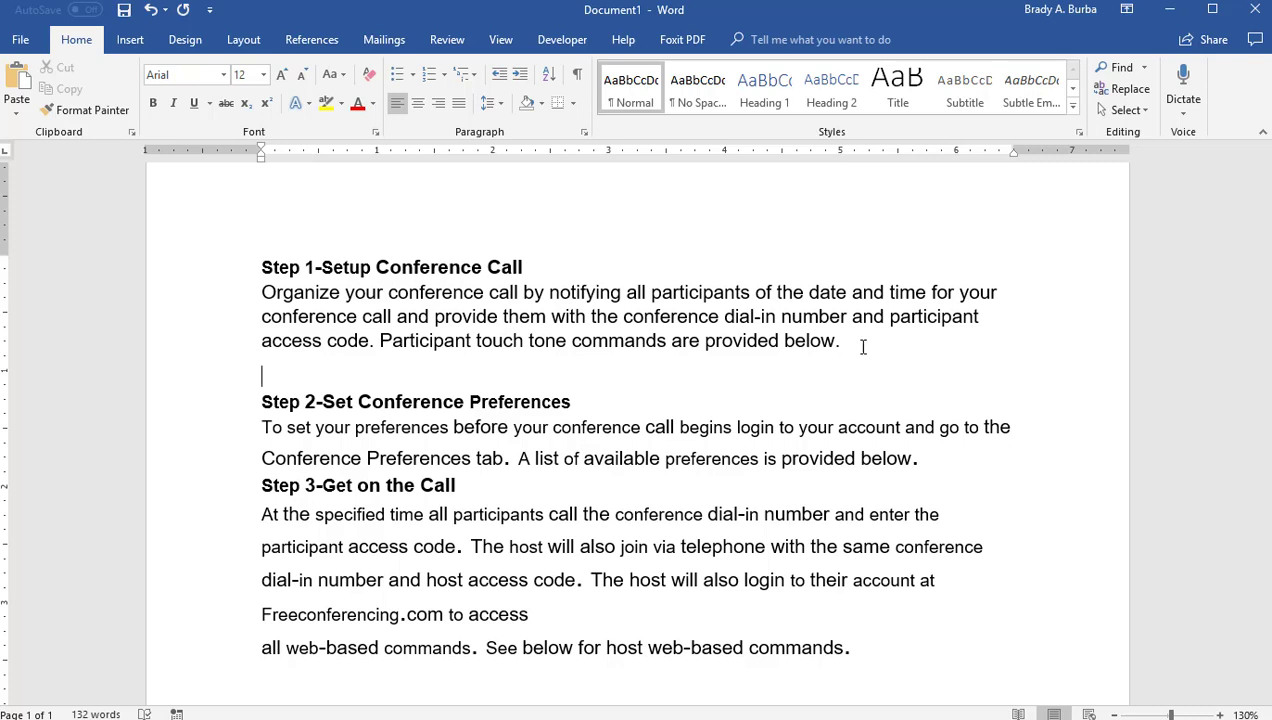